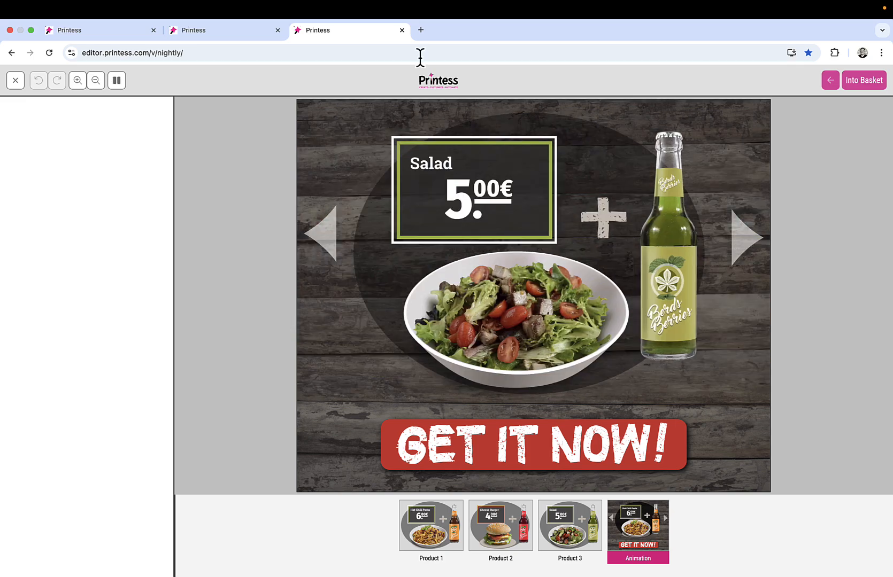
Close the buyer preview and show the animation timeline in the unsaved template with the rain cloud.
left_click(401, 30)
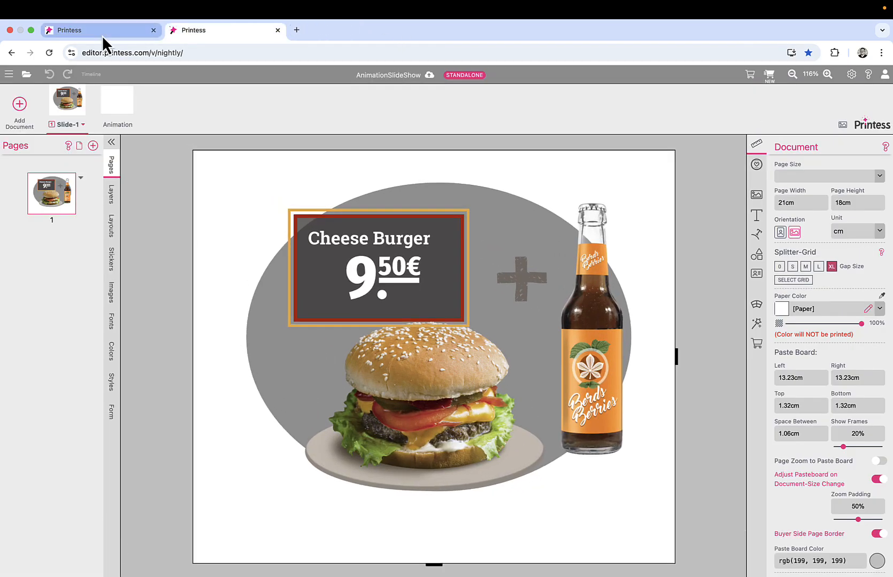
left_click(102, 35)
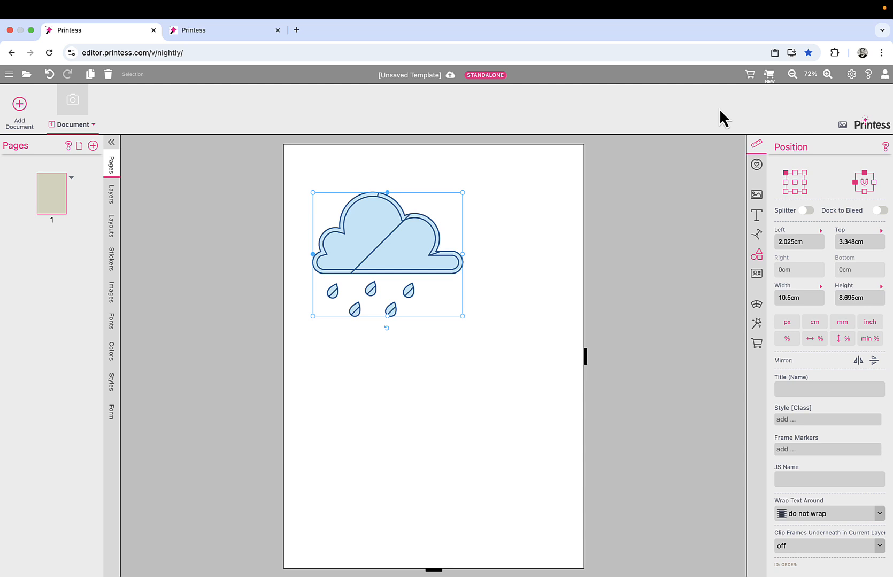
left_click(851, 75)
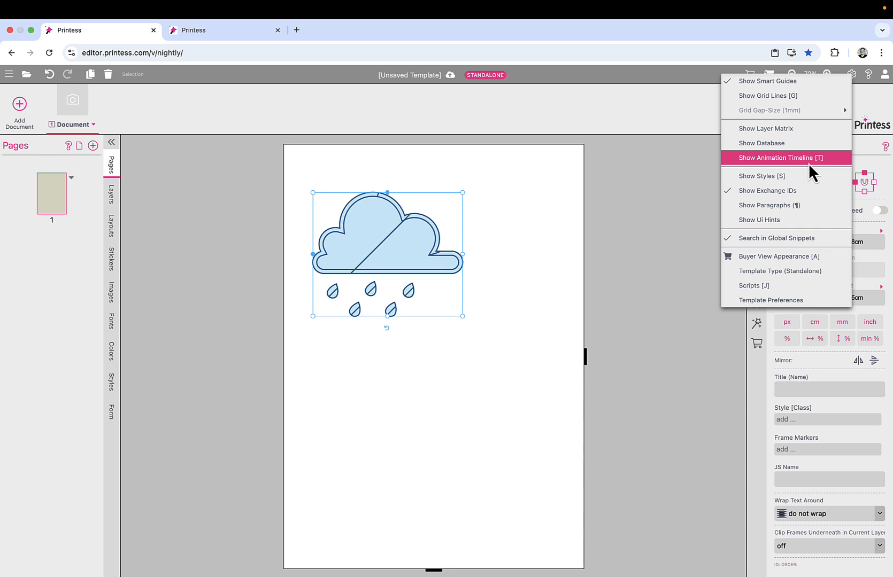
left_click(560, 362)
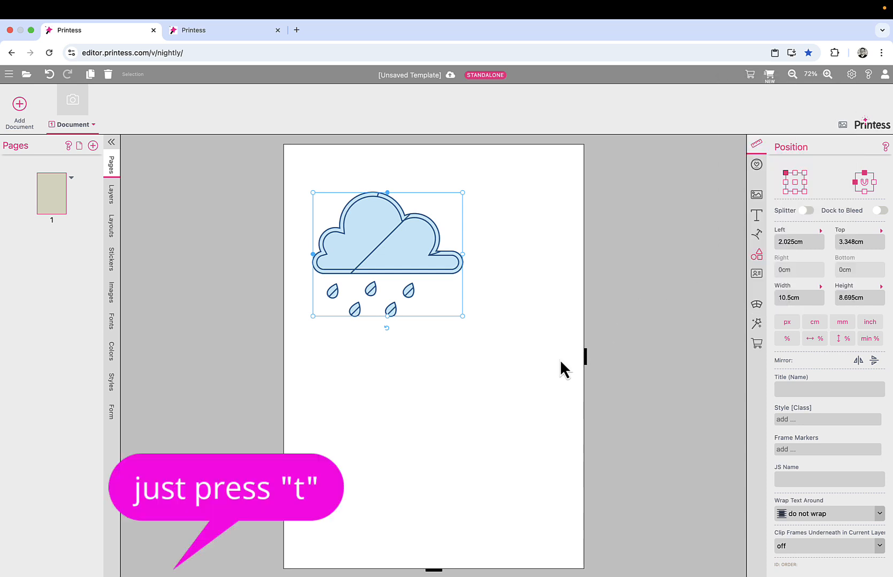
key("t")
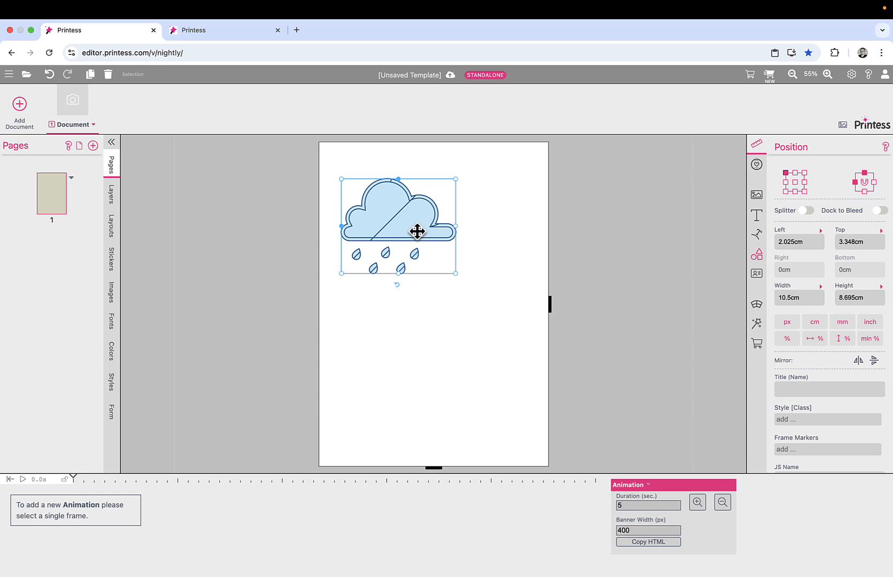
Group the rain cloud as a sub-document and add an animation for it titled "cloud".
right_click(422, 237)
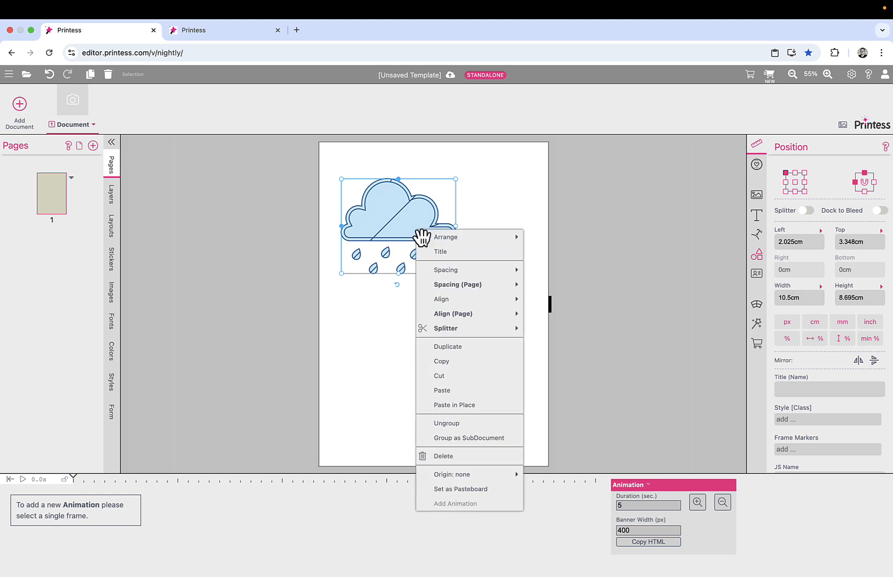
left_click(481, 440)
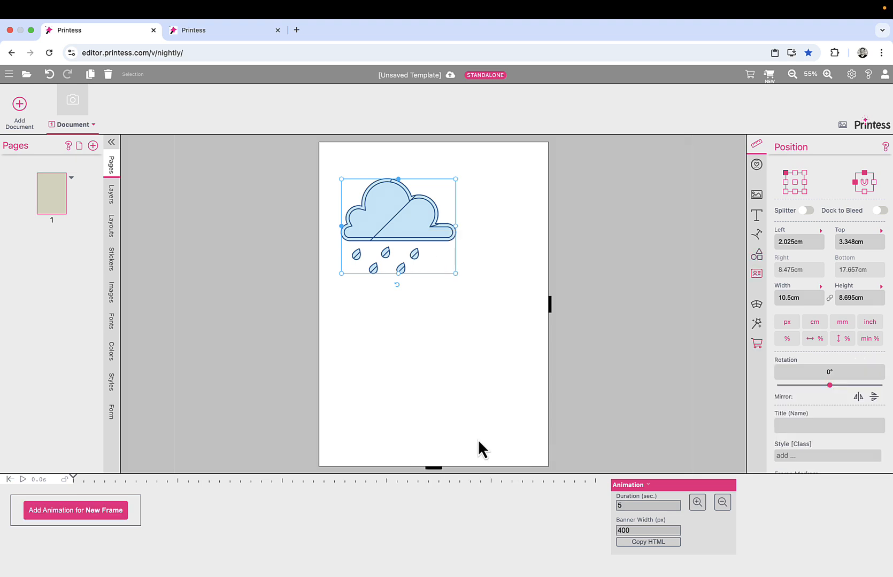
left_click(74, 511)
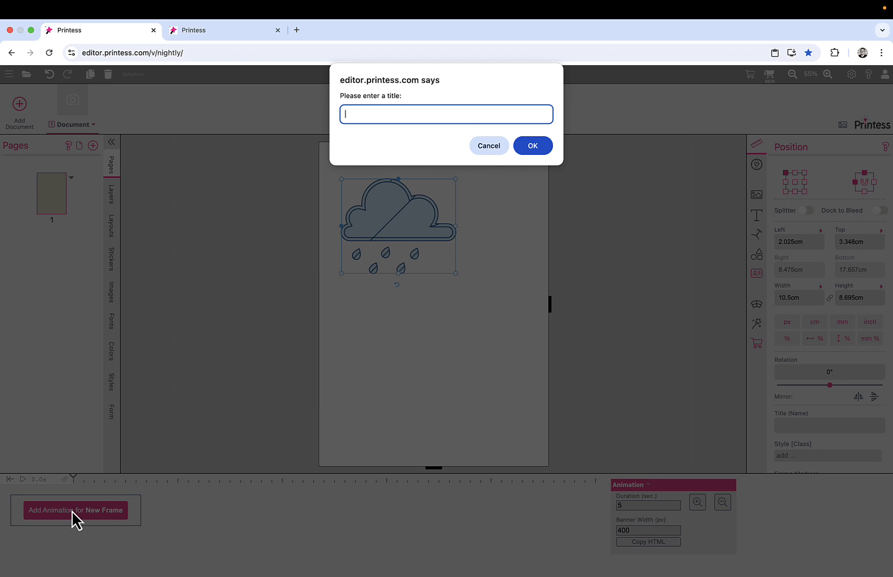
type("cloud")
left_click(534, 145)
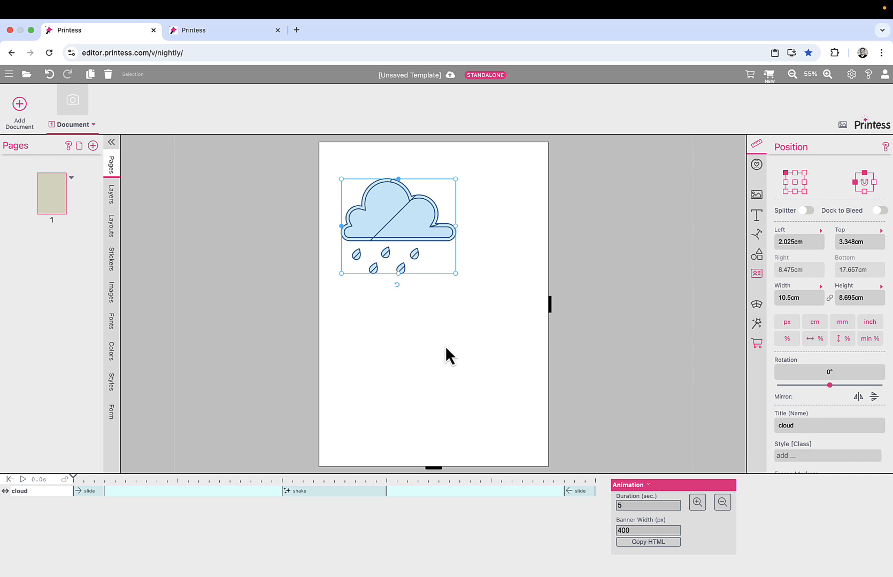
Move the cloud to about 1.45 cm left and 0.86 cm top, and add a heart shape below it, moved down and scaled smaller.
left_click_drag(411, 235, 394, 218)
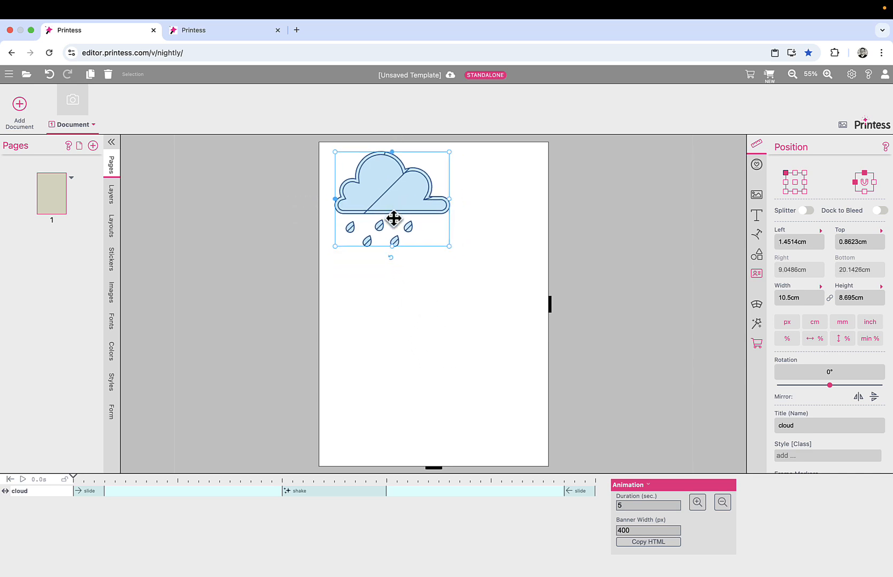
left_click(422, 304)
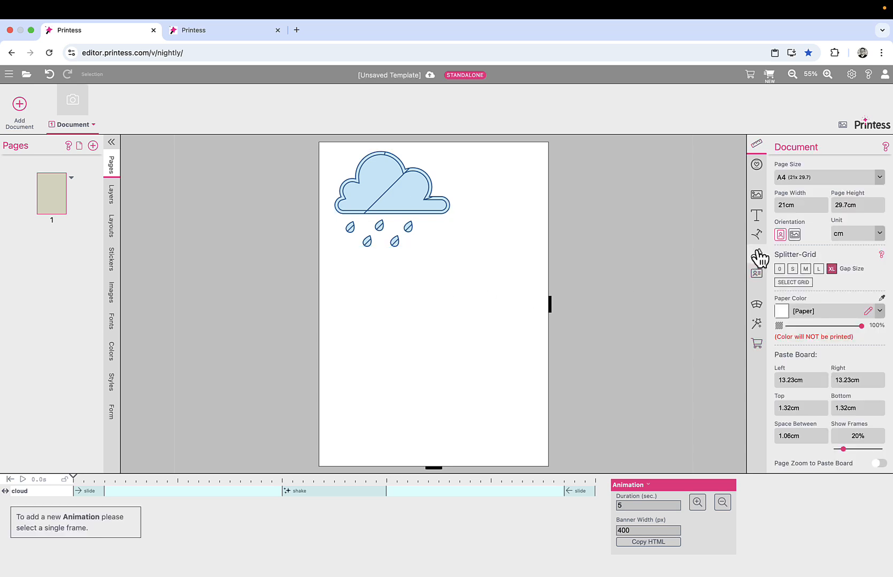
left_click(757, 256)
left_click(784, 260)
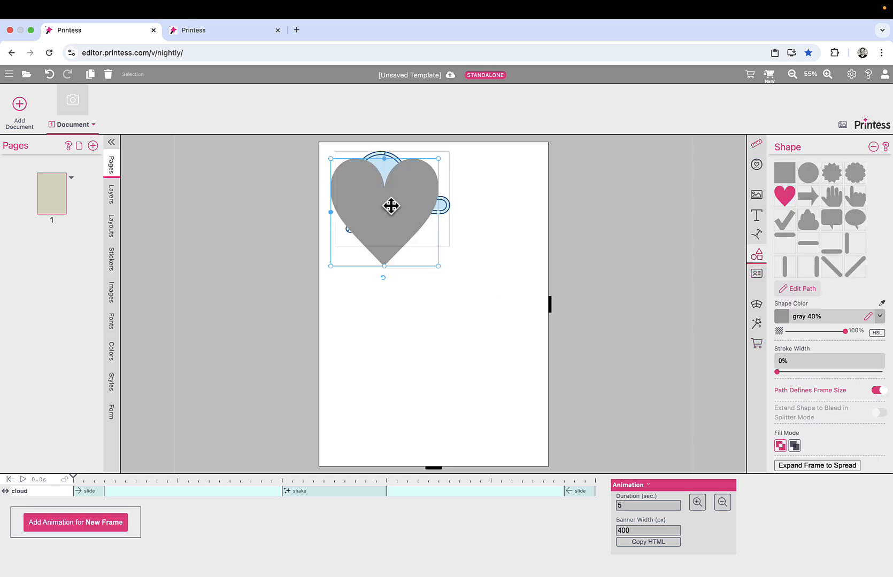
left_click_drag(391, 205, 391, 326)
left_click_drag(431, 289, 394, 330)
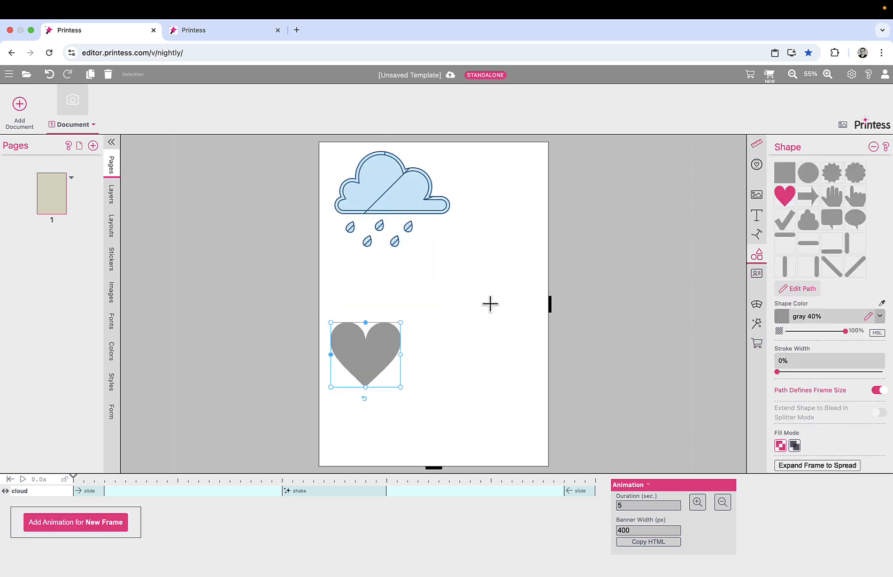
Add a circle shape, scale it down and place it up and to the right of the heart.
left_click(454, 255)
left_click_drag(388, 207, 468, 283)
left_click_drag(450, 303, 478, 304)
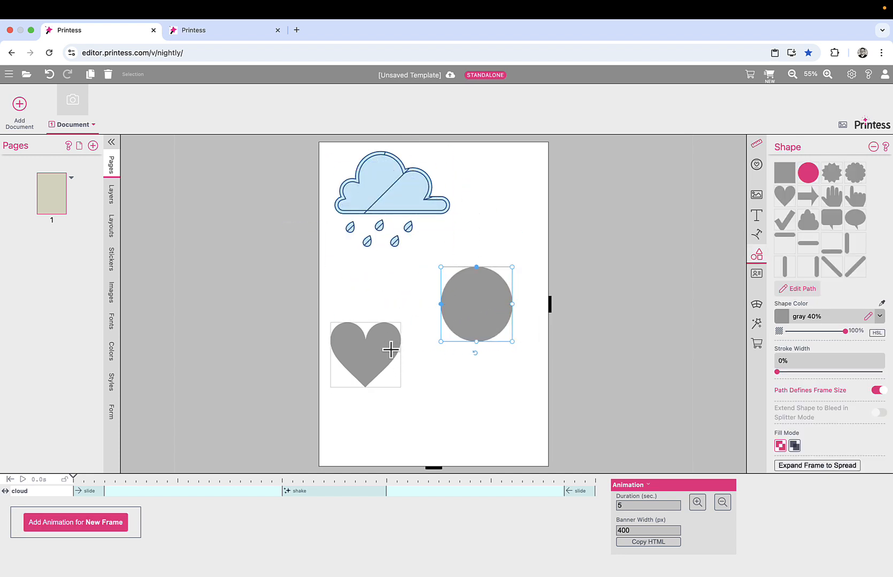
left_click(393, 353)
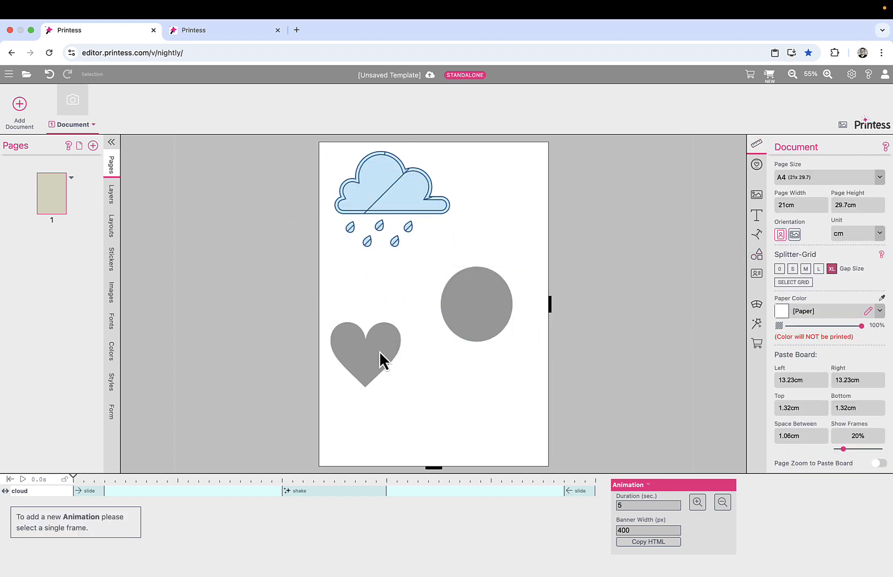
Group the heart and the circle together as a sub-document.
left_click(378, 353)
left_click(484, 309, "shift")
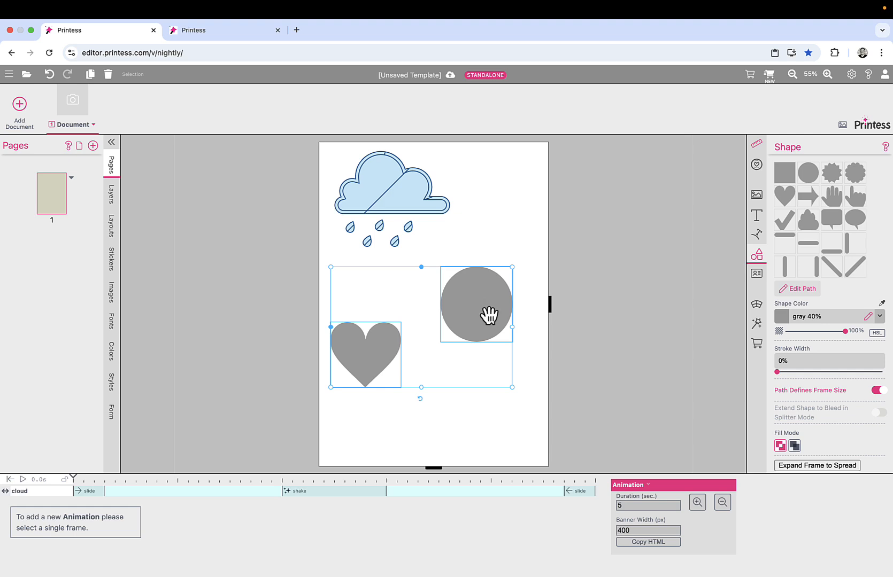
right_click(486, 314)
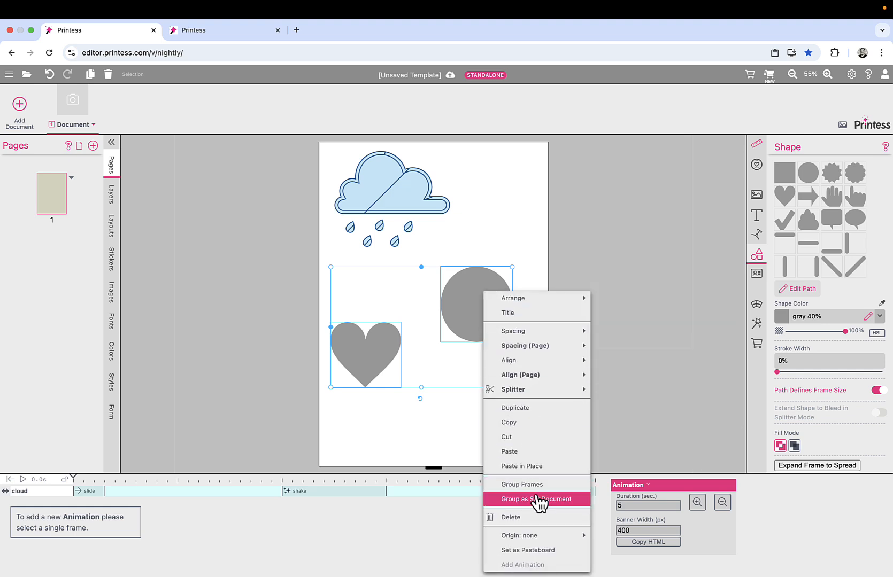
left_click(539, 502)
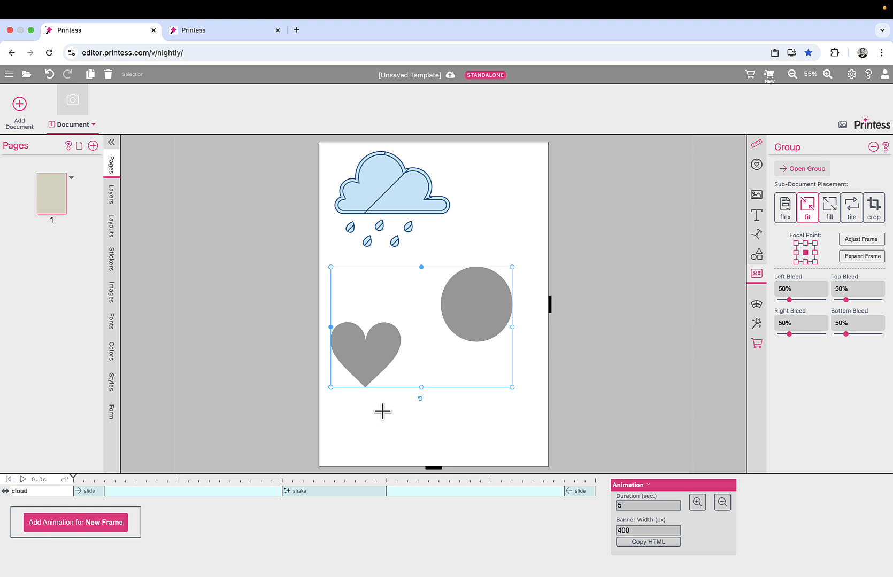
Close the cloud template and create a new template from the Animated Menu Ad example in a new browser tab.
left_click(154, 30)
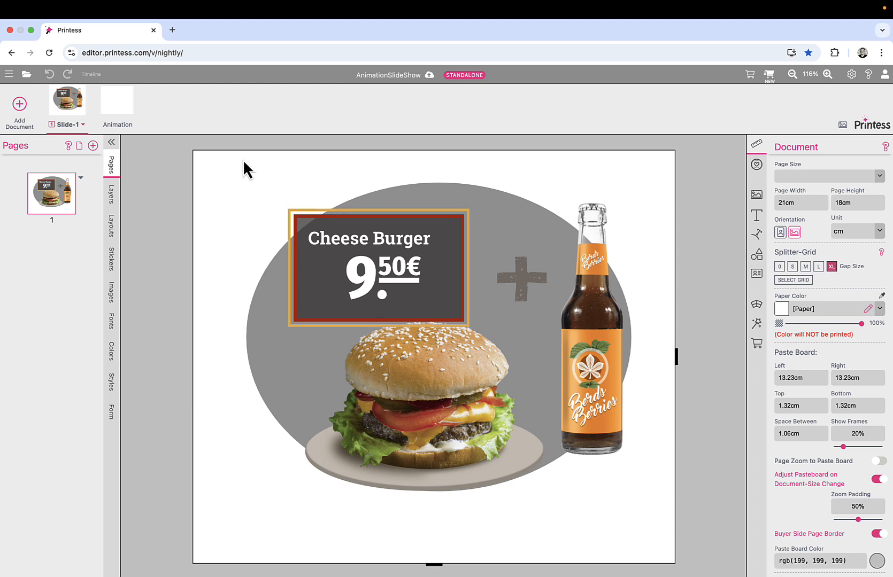
left_click(172, 30)
left_click(295, 272)
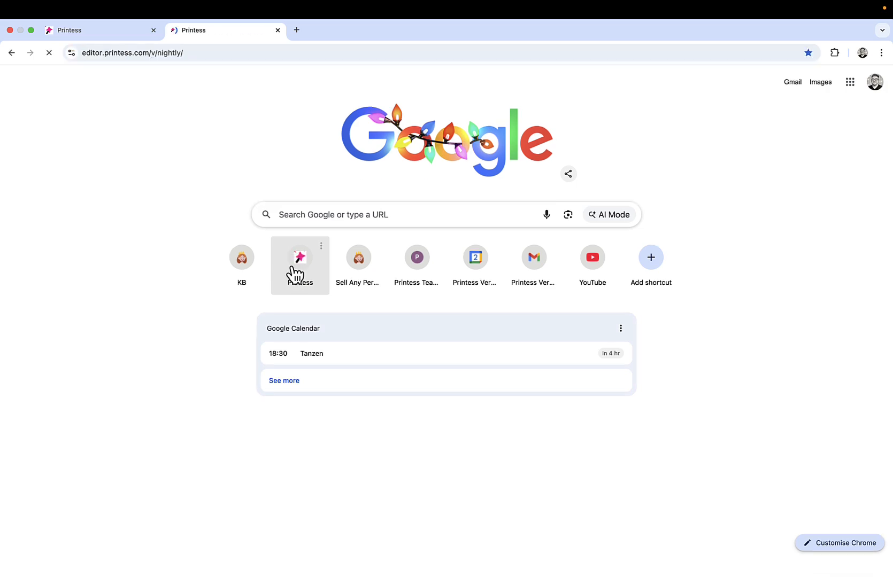
key("Escape")
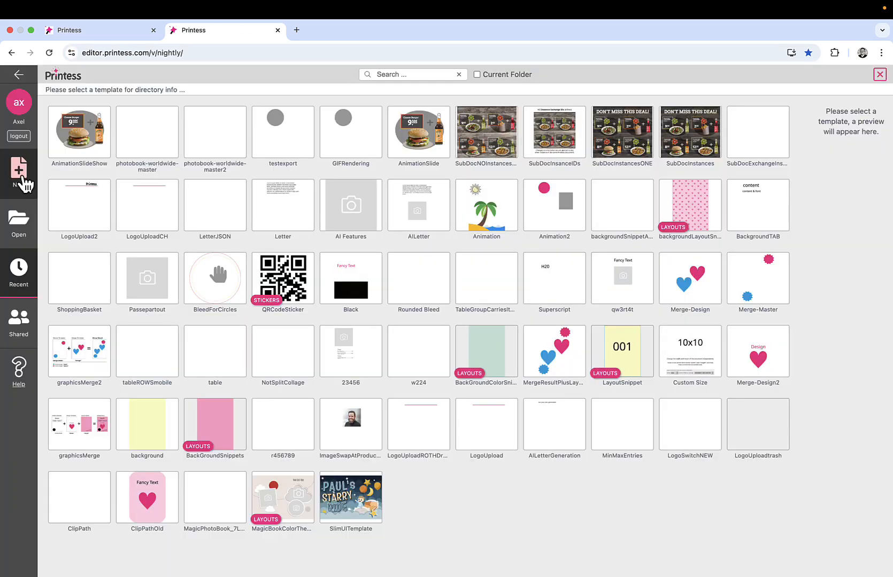
left_click(22, 179)
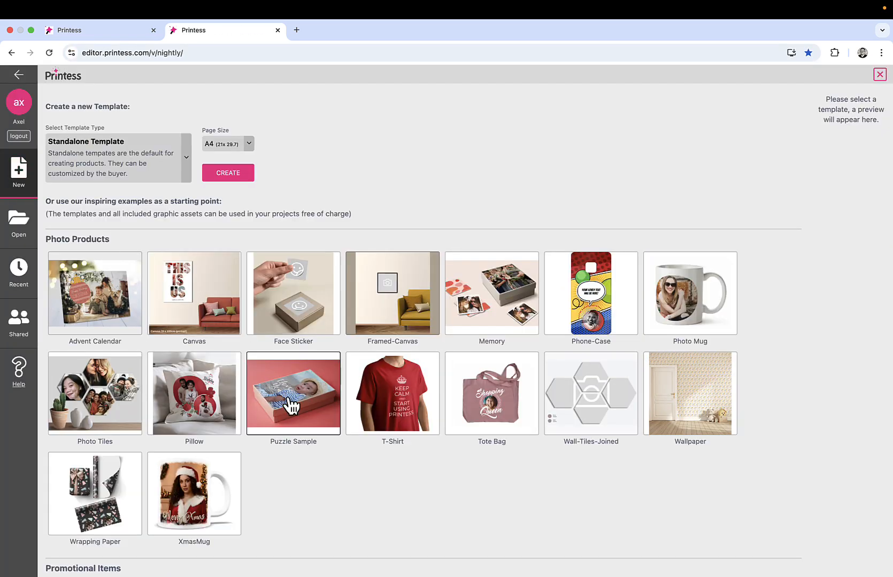
scroll(320, 479, "down", 10)
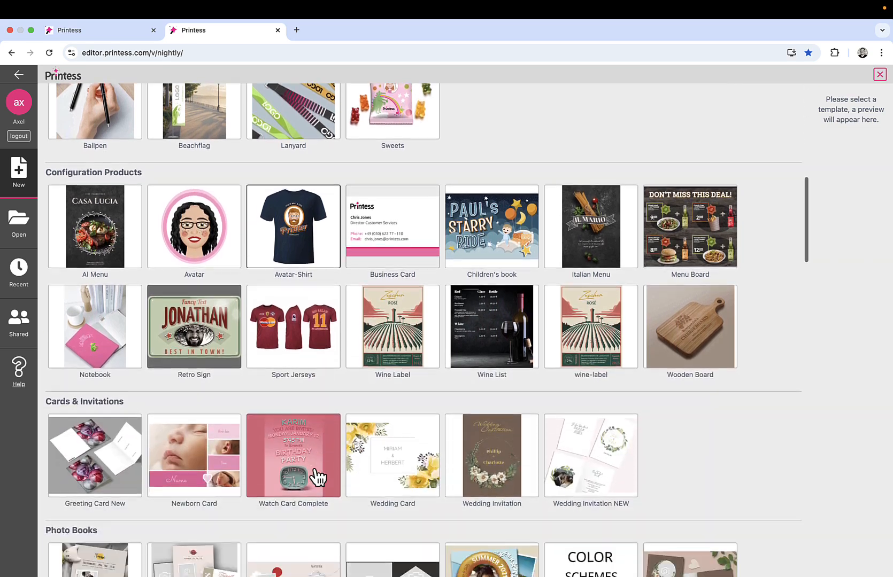
scroll(320, 478, "down", 14)
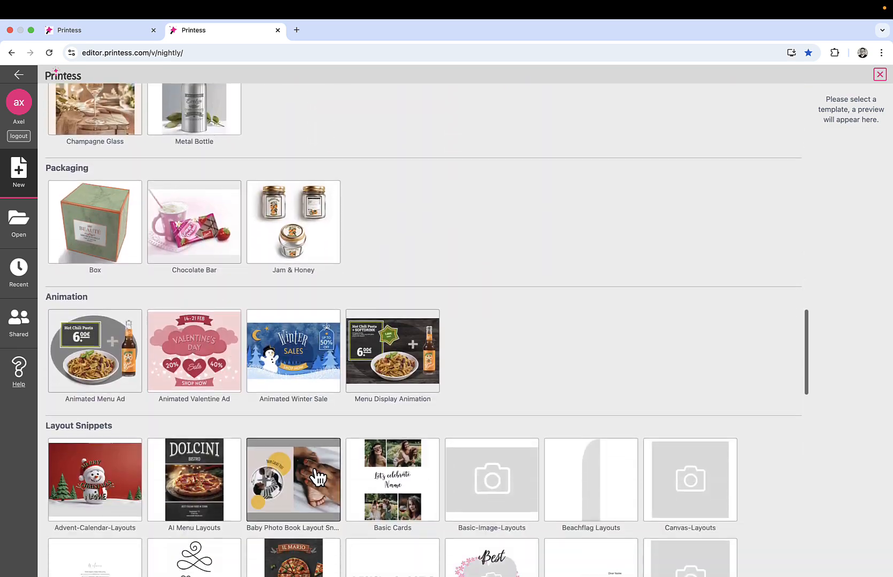
scroll(318, 477, "down", 2)
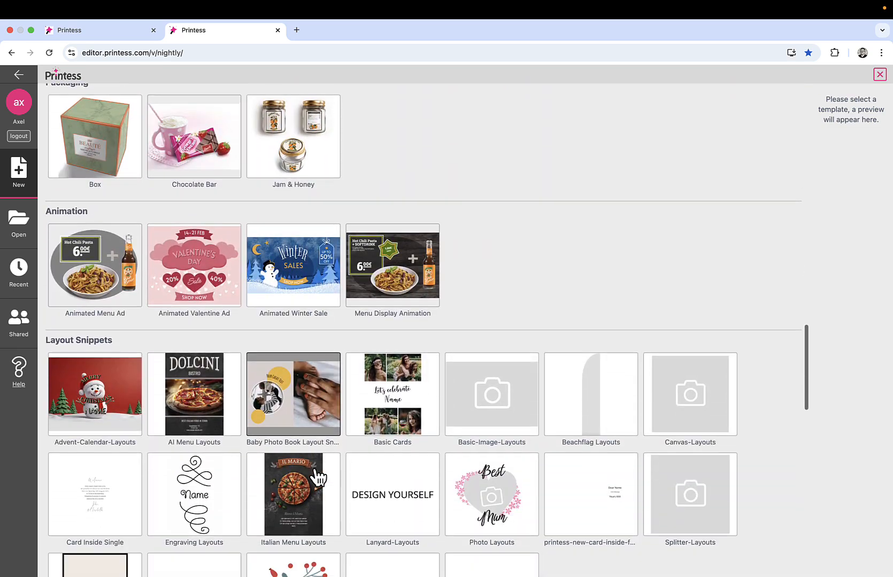
double_click(89, 271)
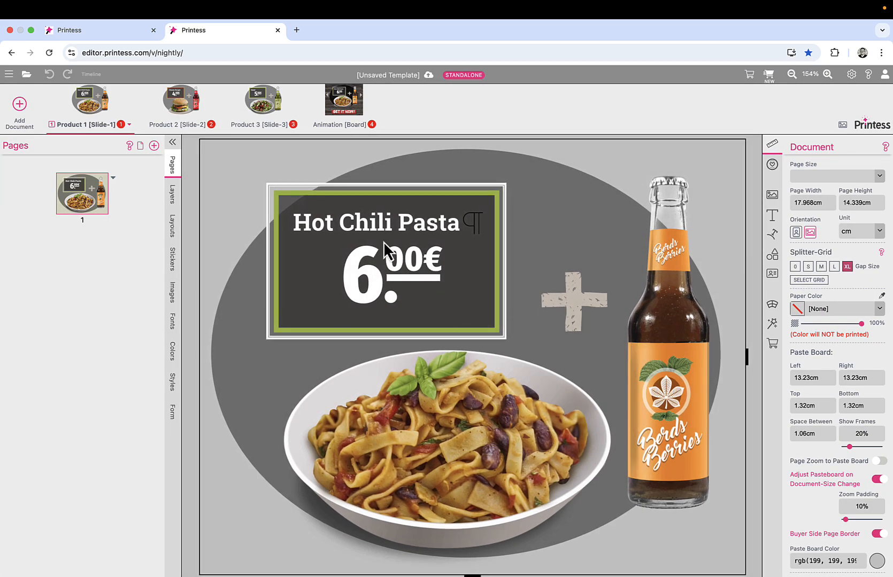
Review the form fields and styles of Product 1 in the example and of Slide-1 in the AnimationSlideShow template.
left_click(174, 417)
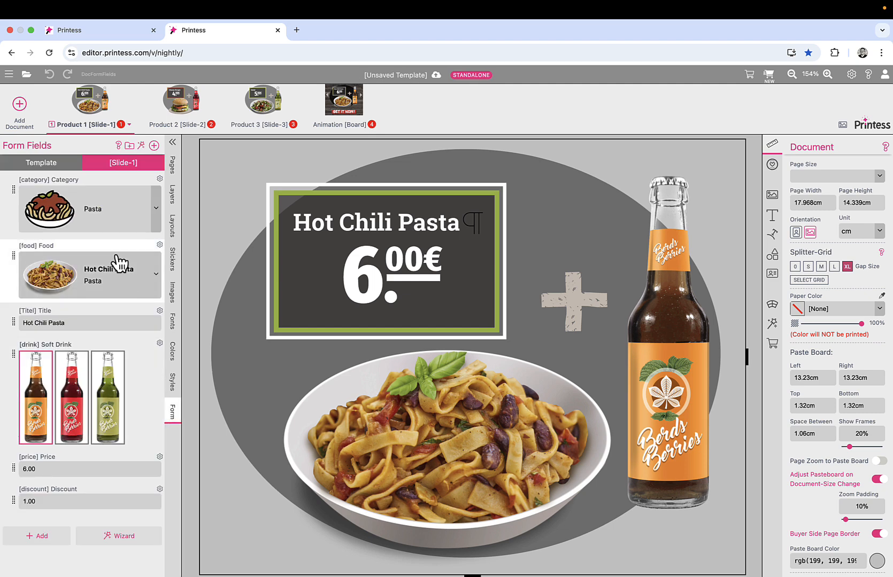
left_click(177, 392)
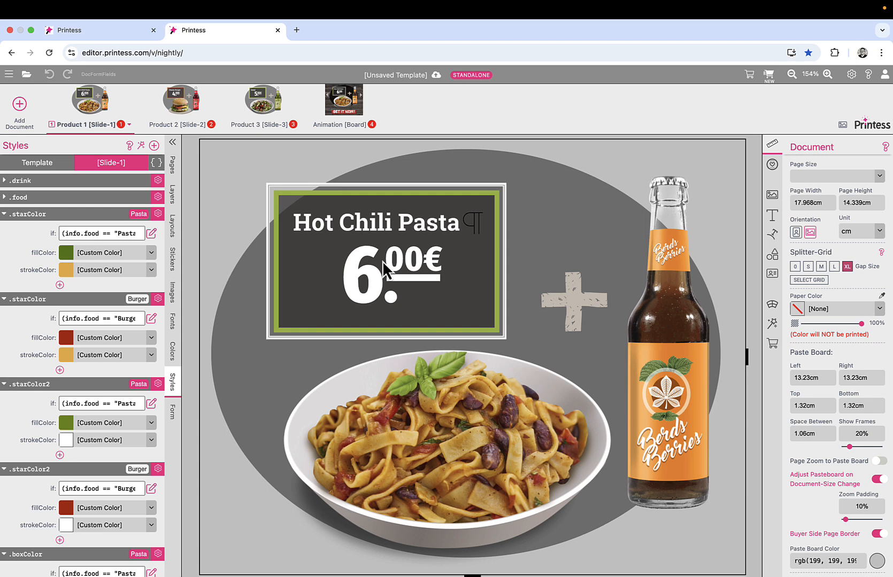
left_click(128, 37)
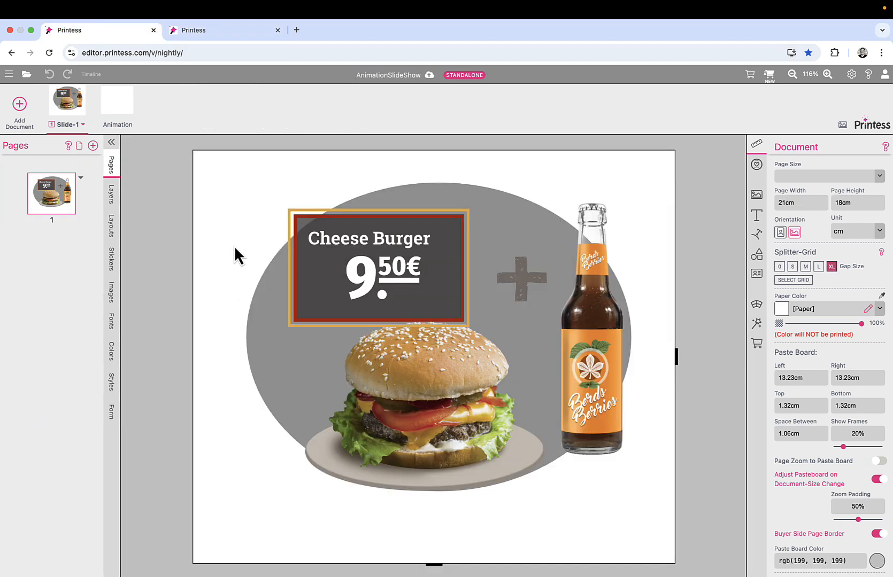
left_click(115, 423)
left_click(113, 392)
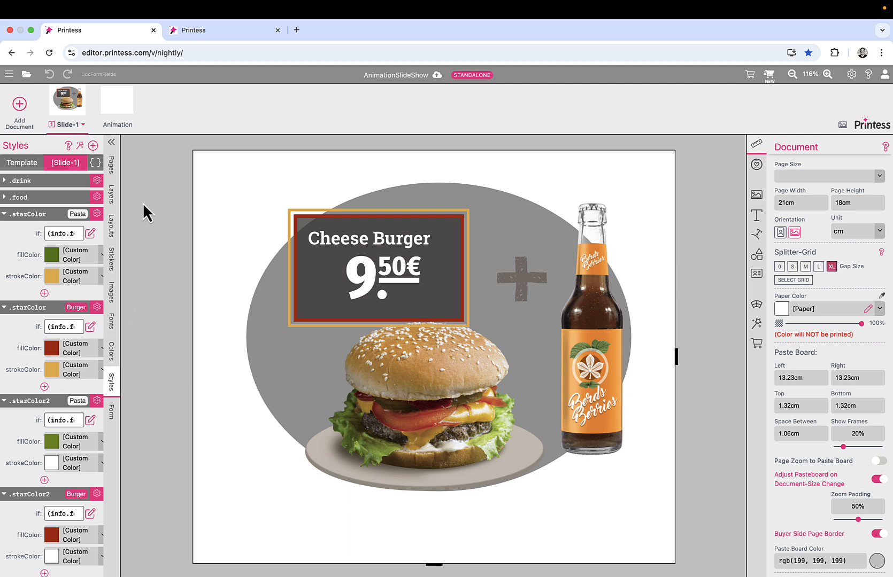
Duplicate the Slide-1 document and rename the copy as Slide-2.
left_click(84, 125)
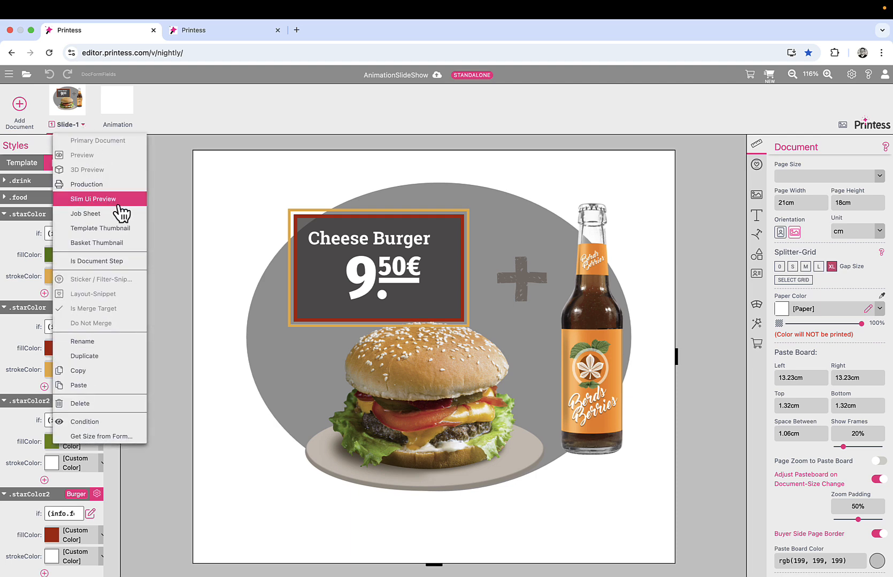
left_click(110, 364)
left_click(123, 125)
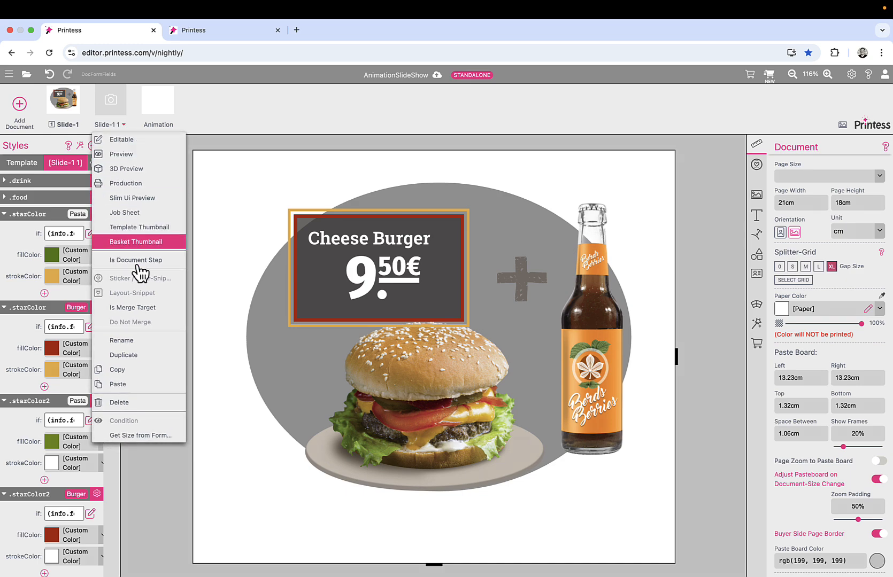
left_click(135, 346)
type("Slide-2")
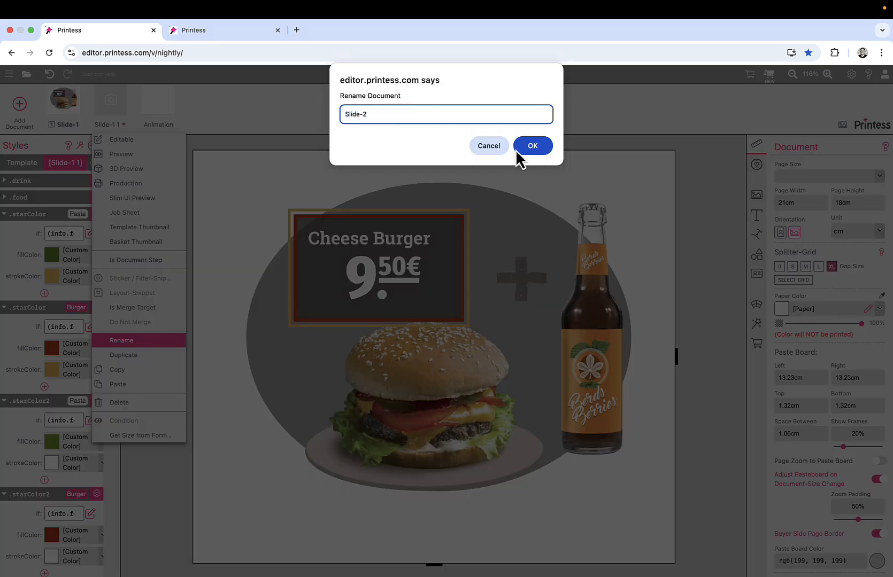
left_click(531, 146)
Duplicate the Slide-2 document and rename the copy as Slide-3.
left_click(123, 126)
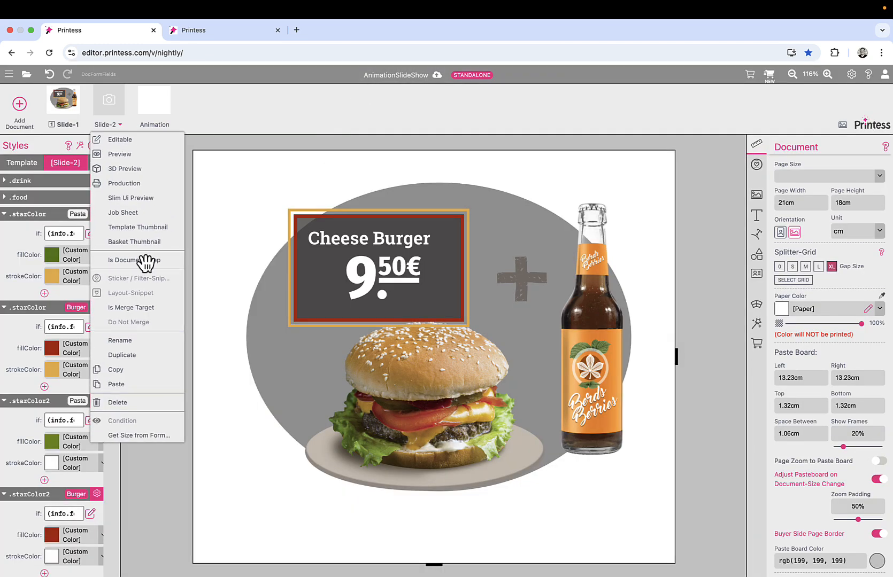
left_click(155, 360)
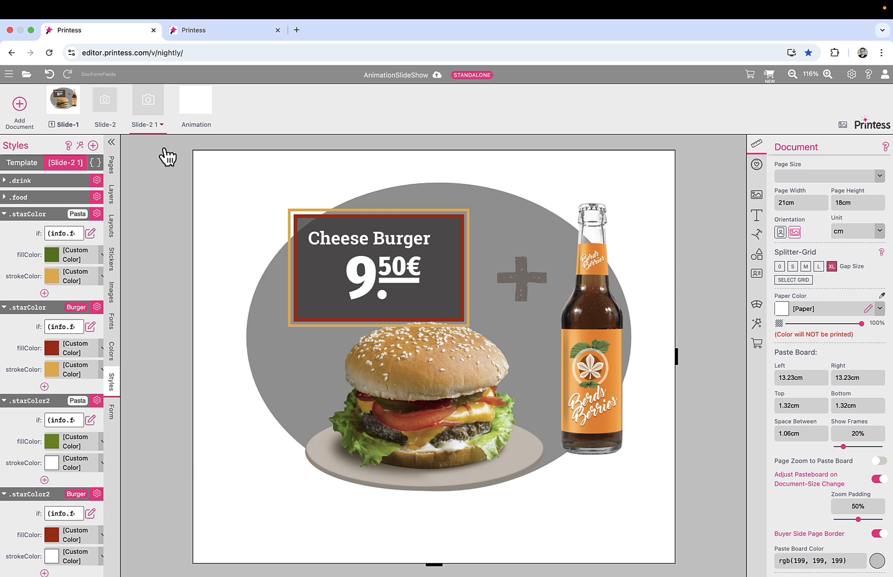
left_click(161, 124)
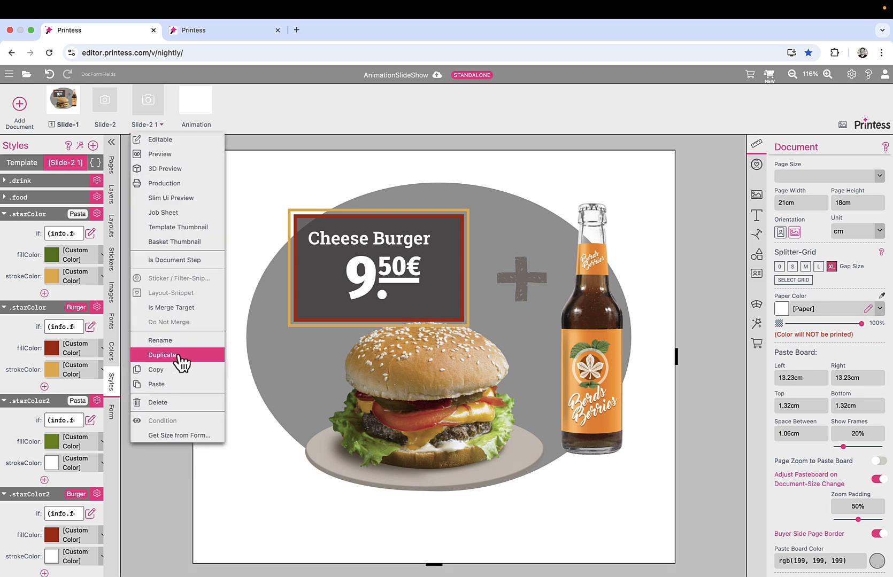
left_click(177, 341)
type("Slide-3")
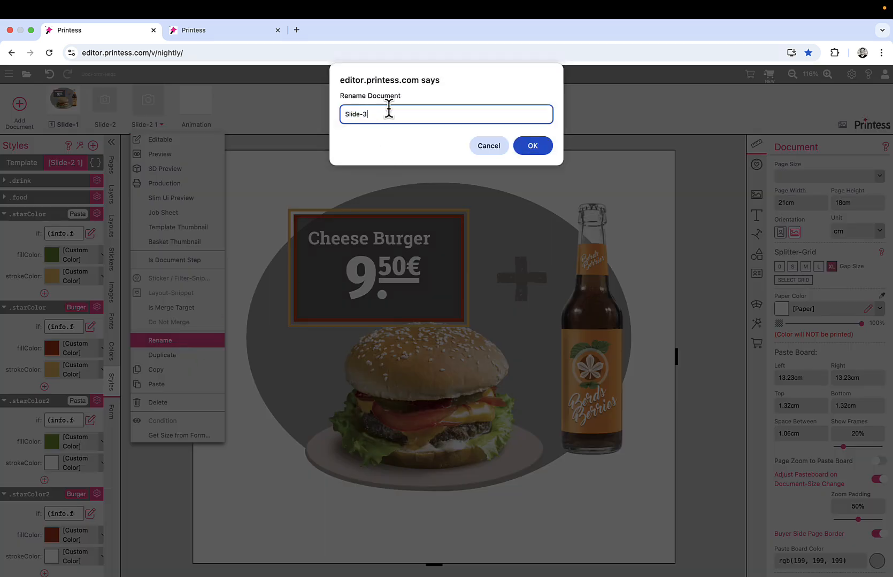
key("Return")
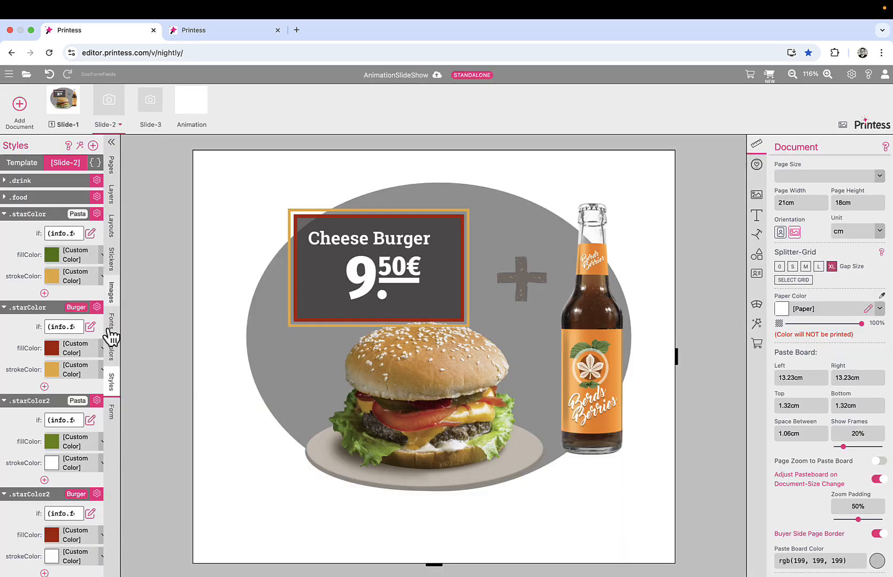
In Slide-2's form fields, choose the red soft drink and set the food to Pasta Panna.
left_click(109, 420)
left_click(82, 412)
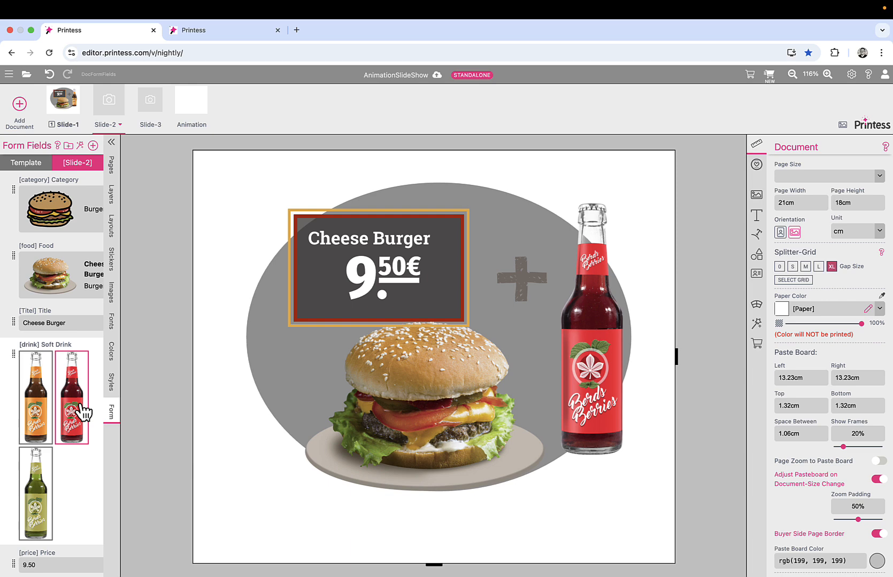
left_click(91, 270)
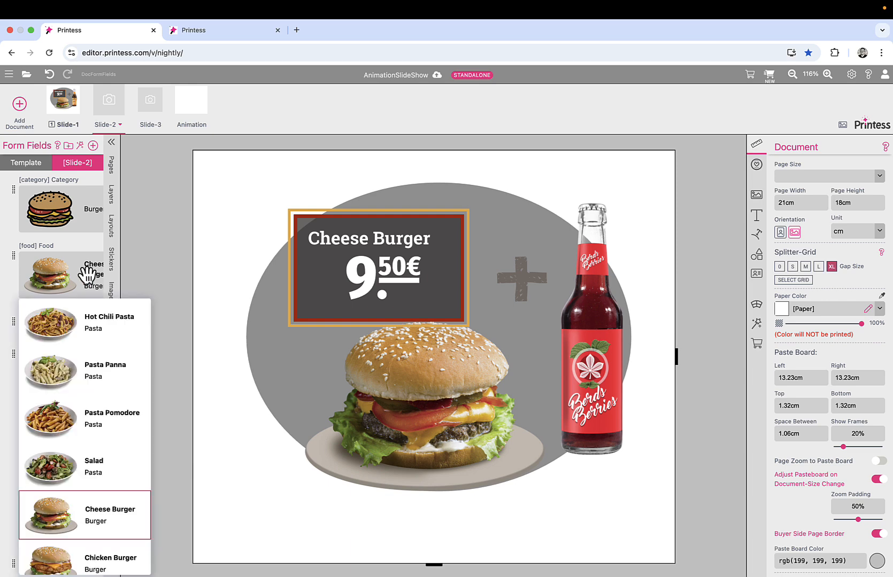
left_click(90, 373)
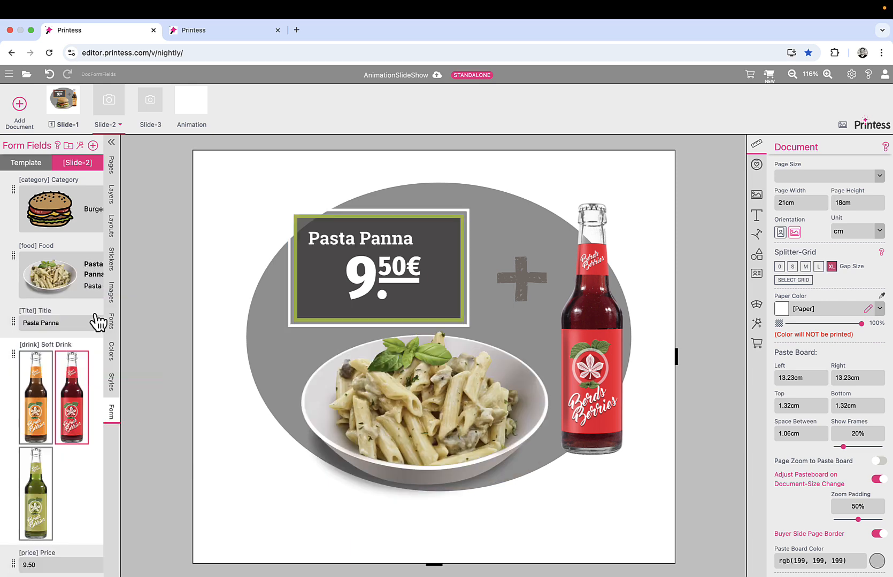
In Slide-3's form fields, choose the green soft drink and set the food to Salad.
left_click(153, 111)
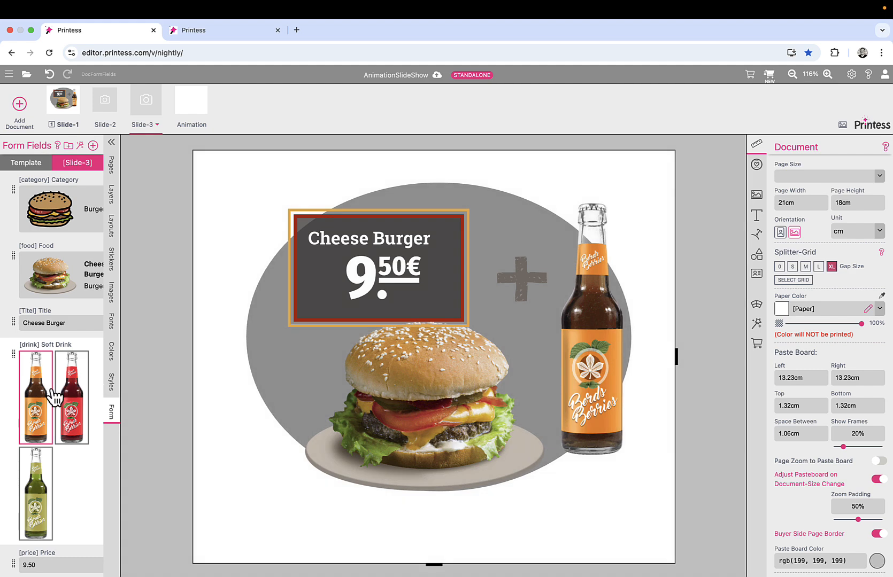
left_click(33, 492)
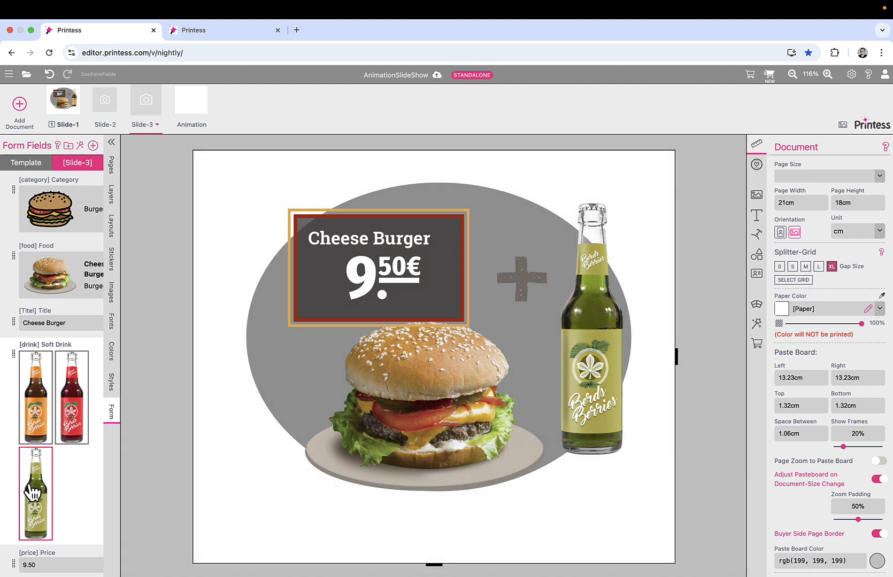
left_click(86, 280)
left_click(85, 467)
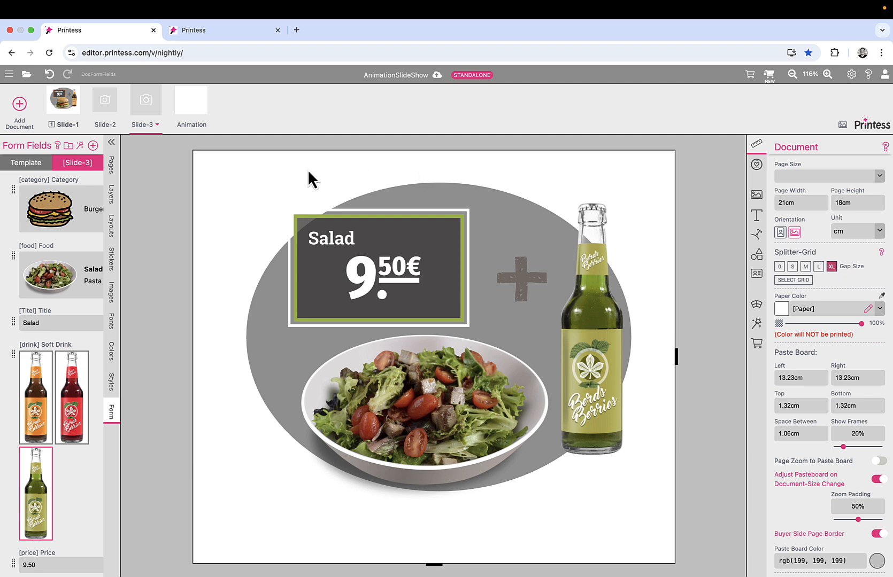
Place backgroundWood.jpg in the Animation document and stretch it over the full 21 × 18 cm page.
left_click(196, 108)
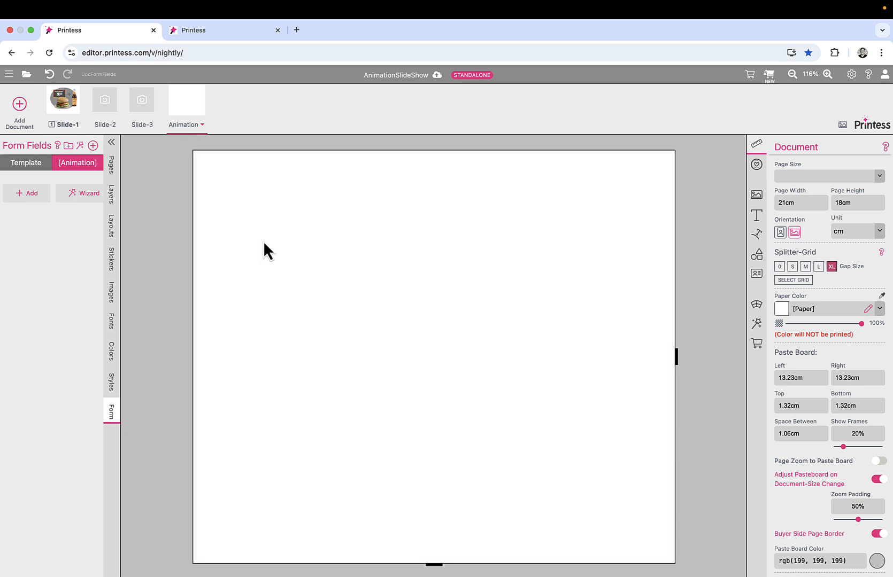
left_click(112, 293)
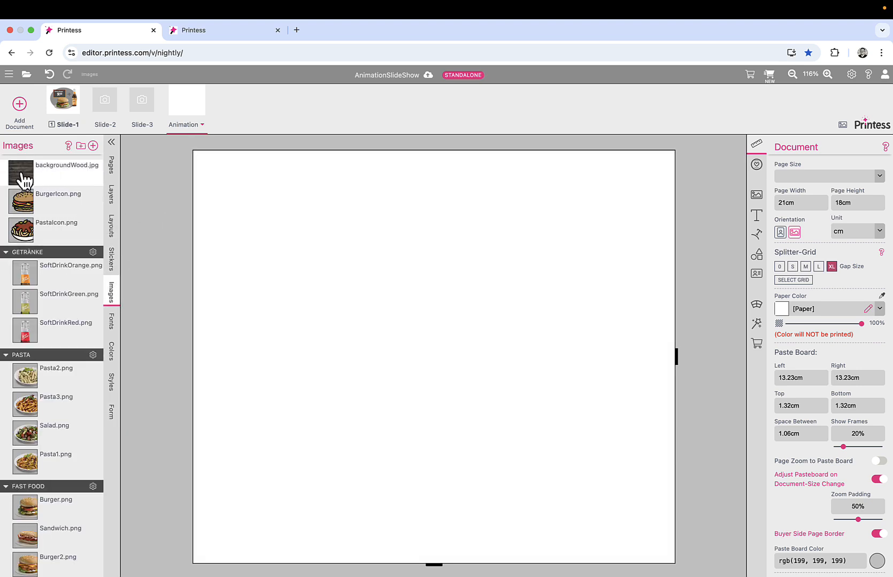
left_click_drag(19, 173, 339, 225)
left_click_drag(471, 321, 327, 253)
left_click_drag(432, 309, 674, 562)
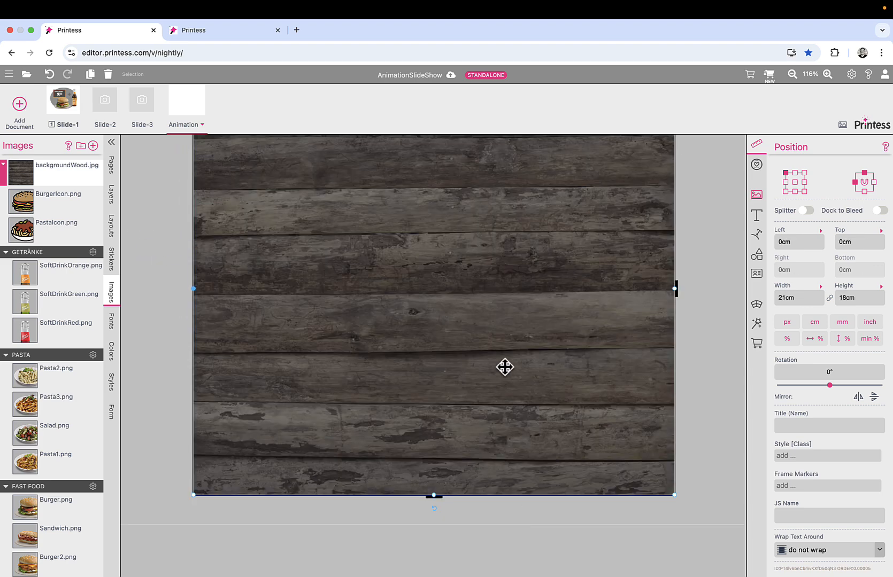
scroll(504, 368, "up", 1)
left_click(154, 174)
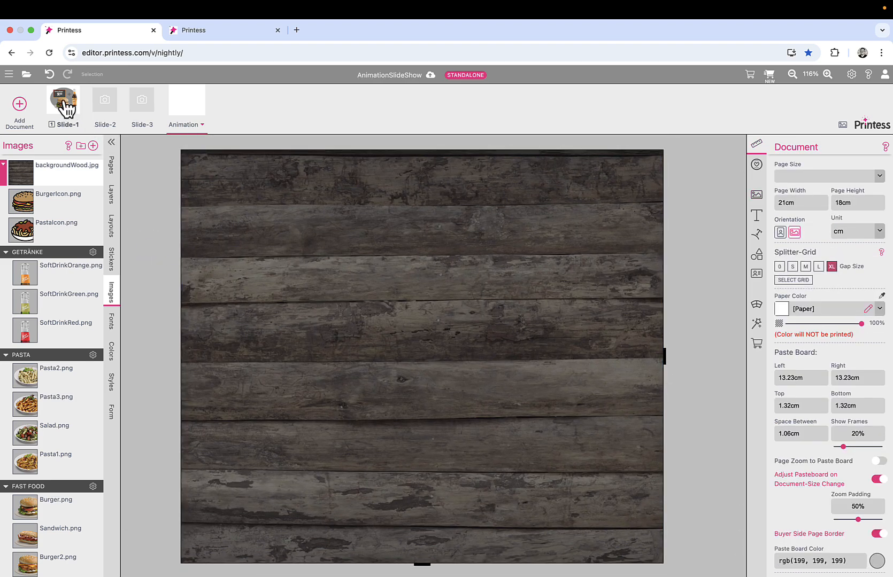
Place the Slide-1, Slide-2 and Slide-3 documents on the Animation page, each filling the full 21 × 18 cm.
left_click_drag(65, 107, 372, 291)
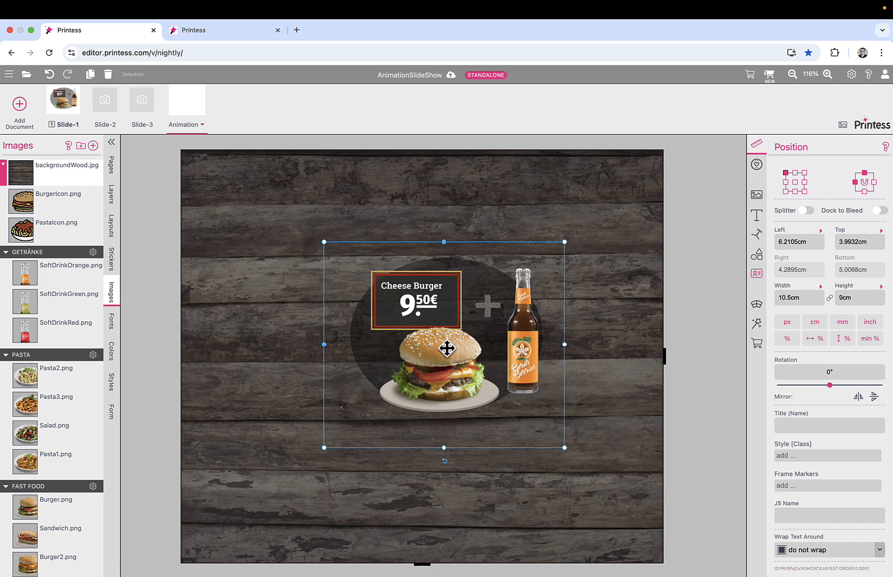
left_click_drag(450, 352, 319, 275)
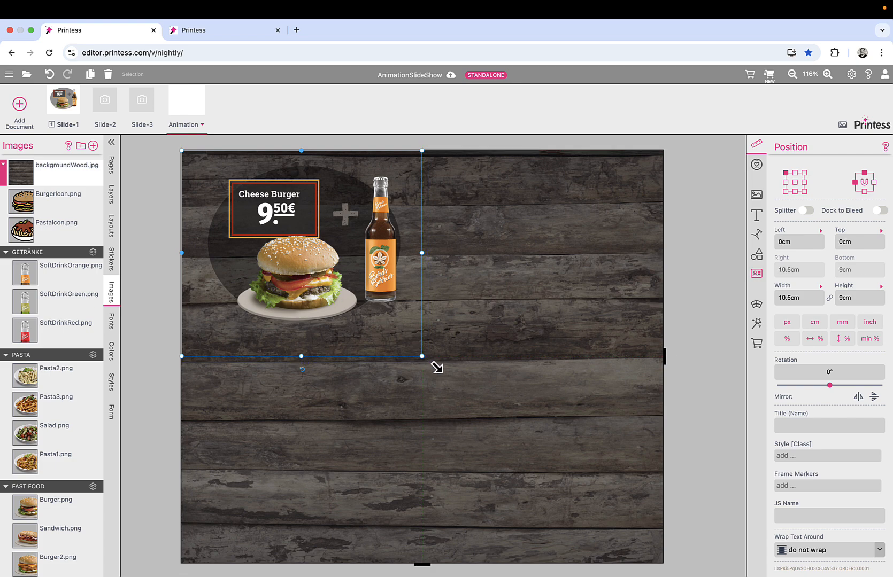
left_click_drag(422, 358, 668, 567)
left_click(144, 203)
left_click_drag(109, 109, 449, 315)
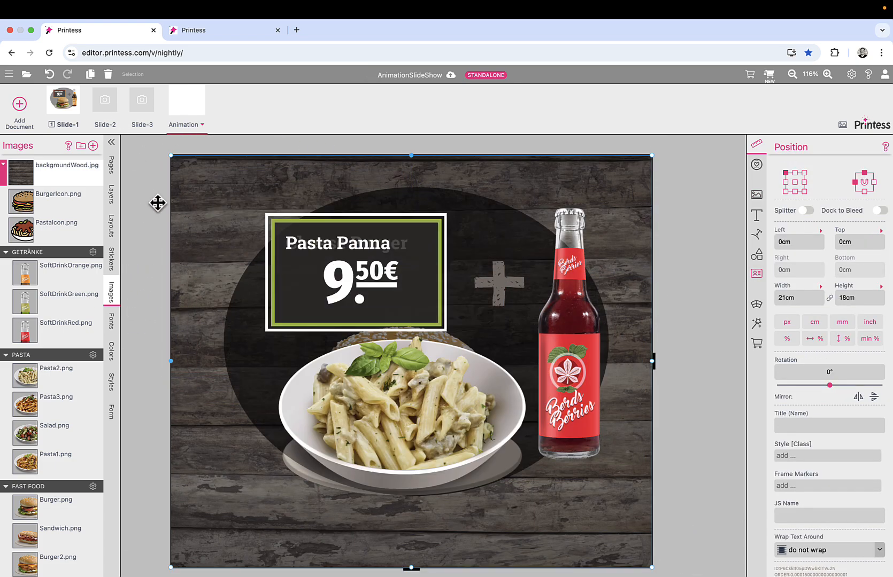
Create a Background layer below the base layer, put the wood image in it and lock the layer.
left_click(112, 196)
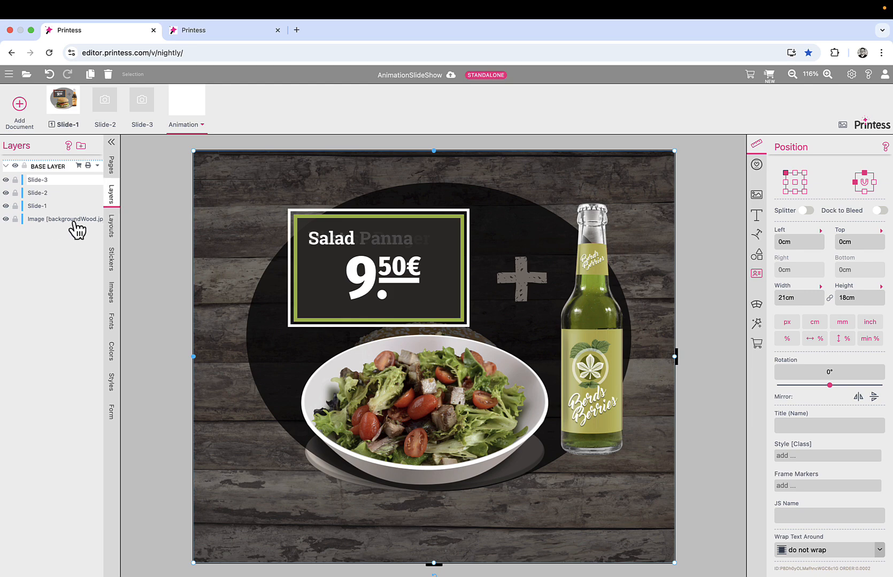
left_click(81, 146)
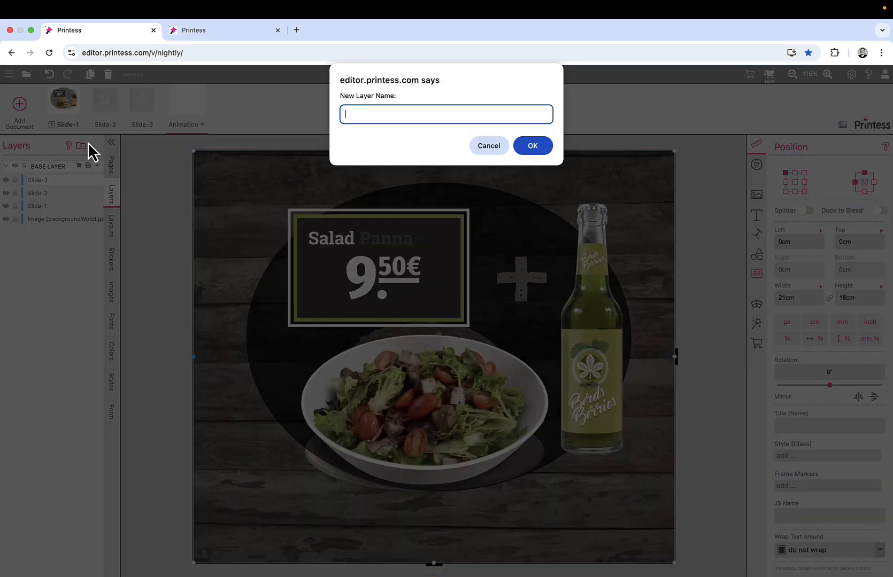
left_click(541, 147)
left_click(25, 223)
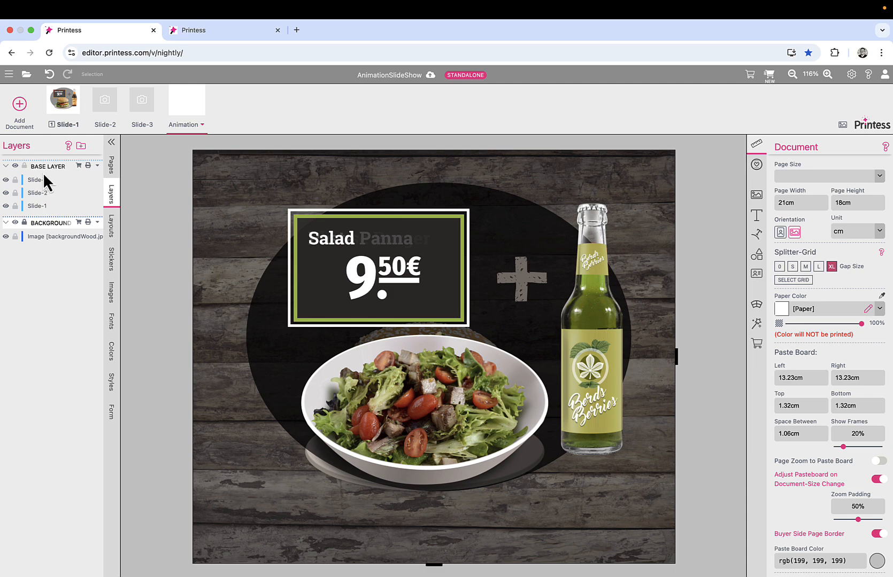
Open the animation timeline and add an animation for the Slide-1 frame with the title slide1.
left_click(55, 207)
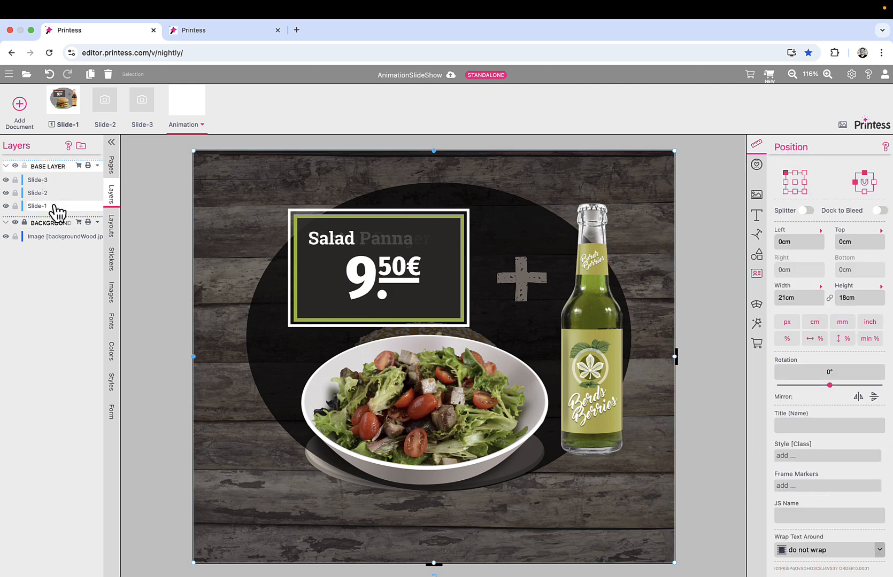
key("a")
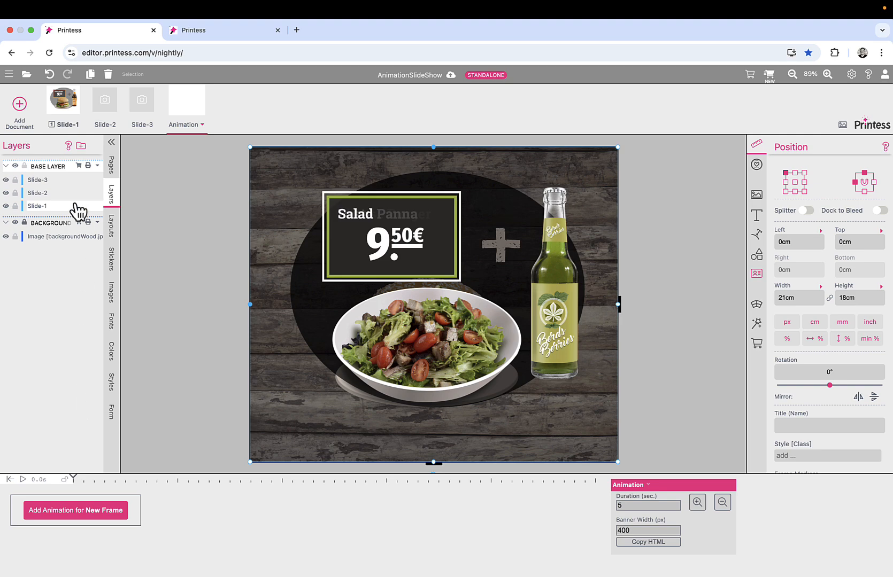
left_click(93, 516)
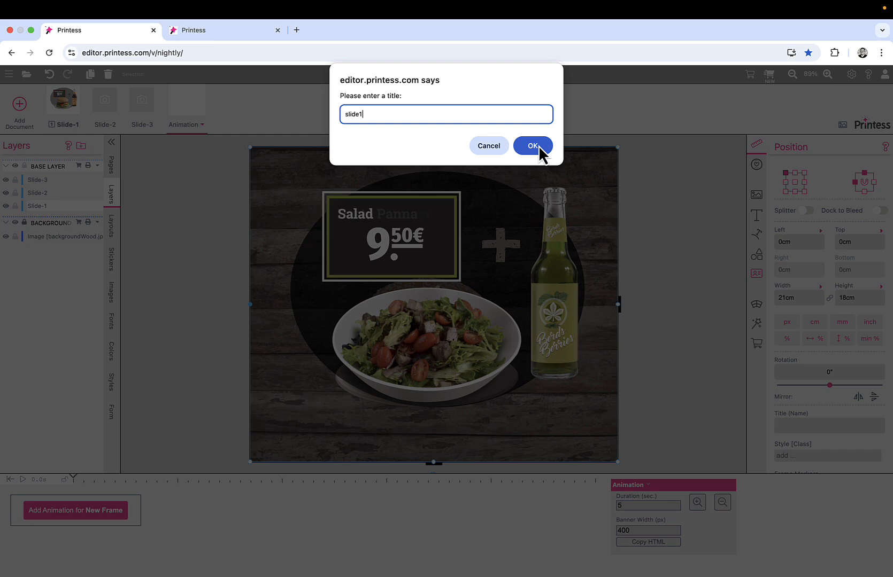
left_click(532, 146)
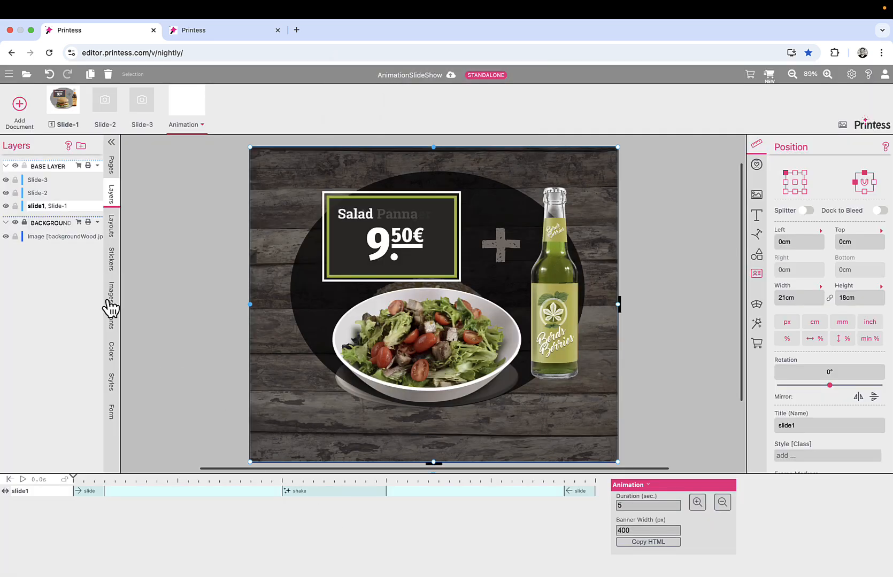
Reorder the base layer frames to slide1, Slide-2, Slide-3 from front to back, and hide Slide-2 and Slide-3.
left_click_drag(45, 209, 47, 174)
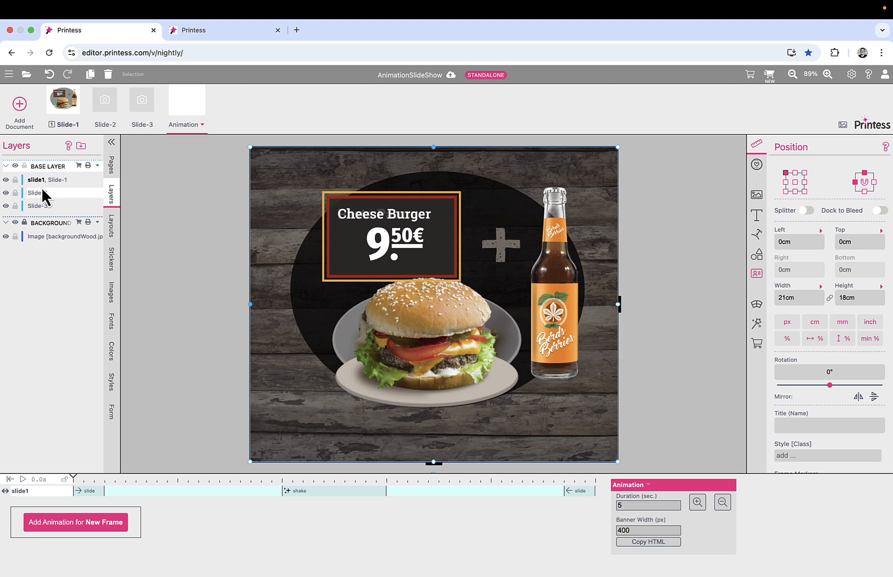
left_click(5, 193)
left_click(6, 206)
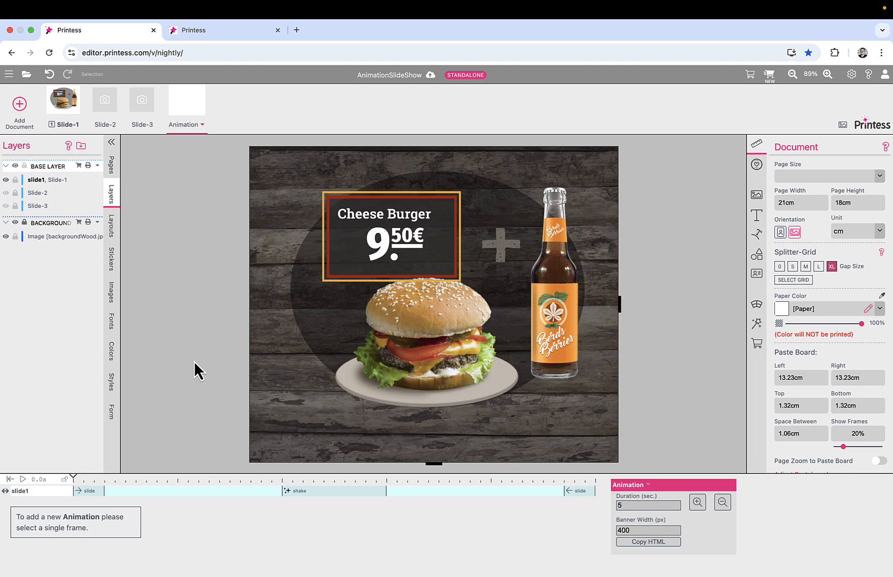
Play the slide1 animation and examine the duration, the in effect and the emphasis effect settings.
key("space")
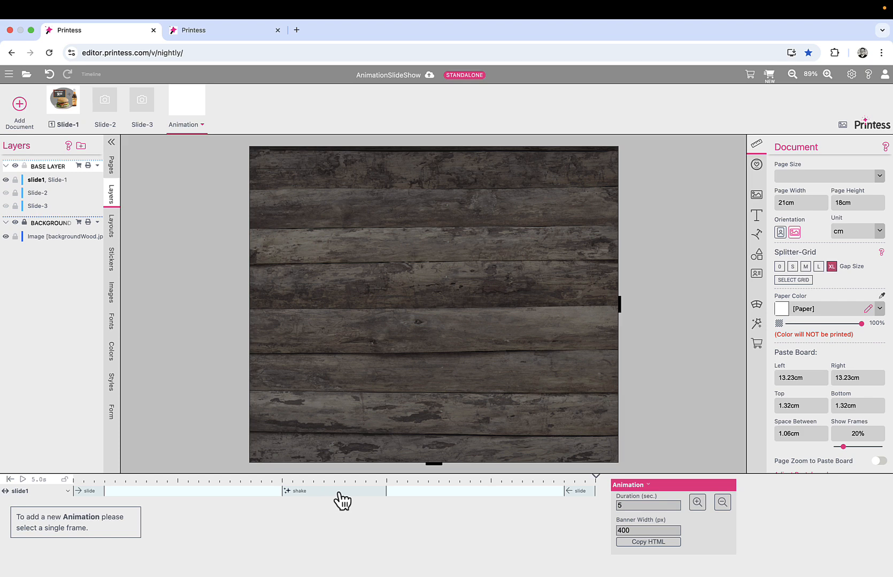
double_click(627, 505)
left_click(91, 491)
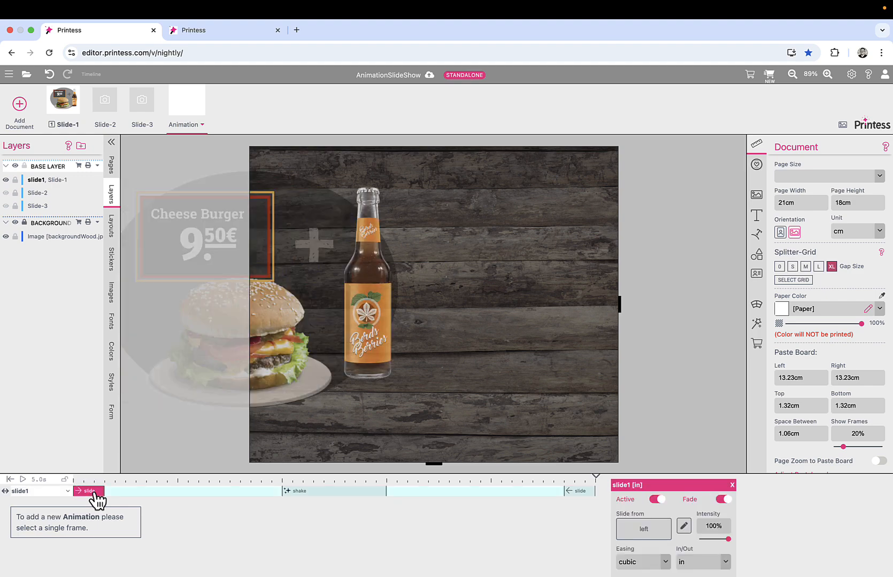
left_click(336, 492)
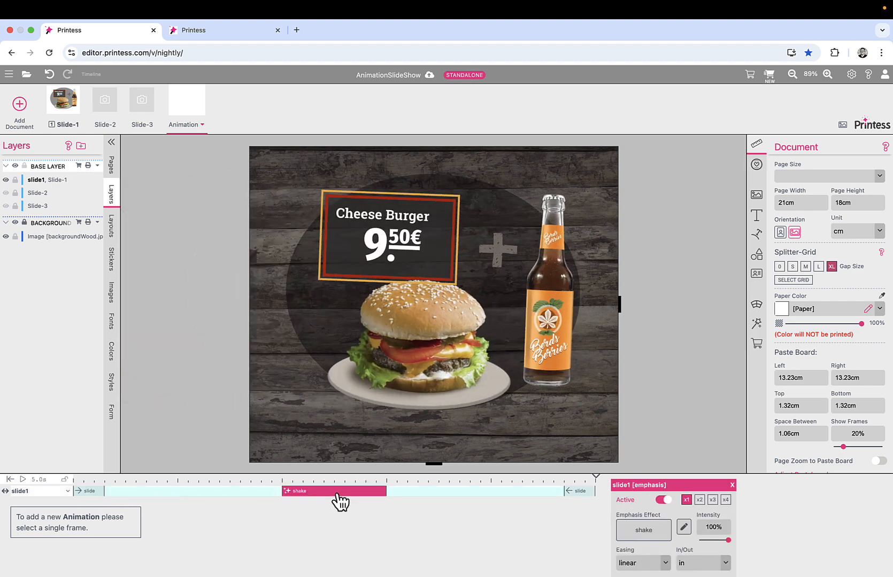
Change slide1's out animation effect to right.
left_click(582, 494)
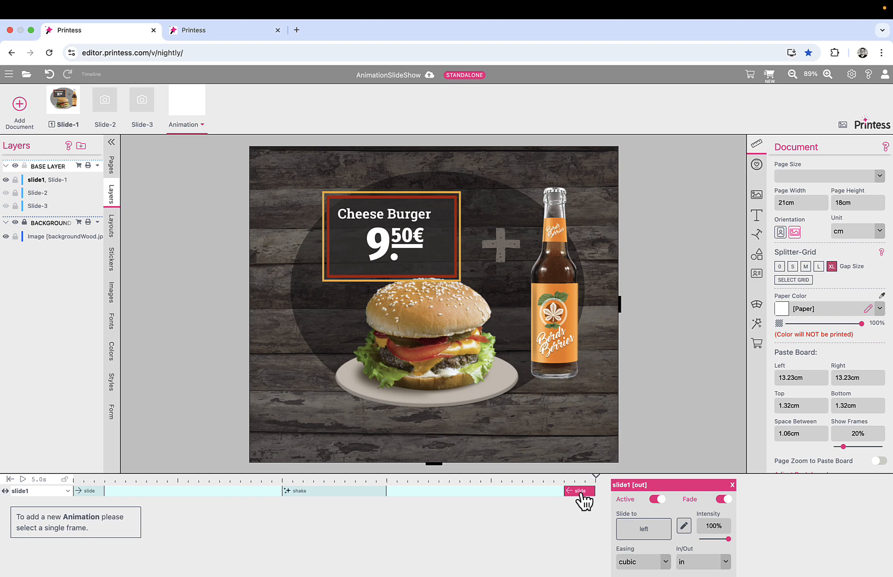
left_click(654, 532)
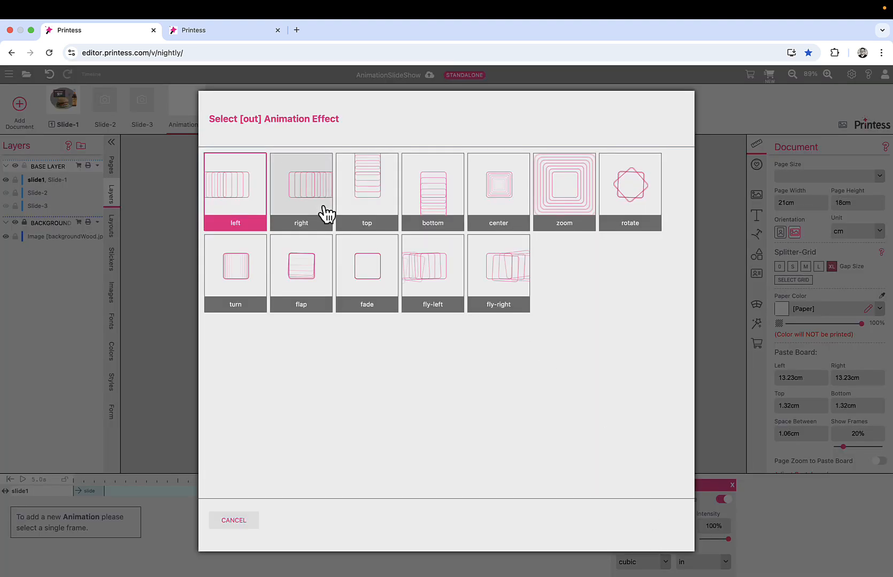
left_click(304, 188)
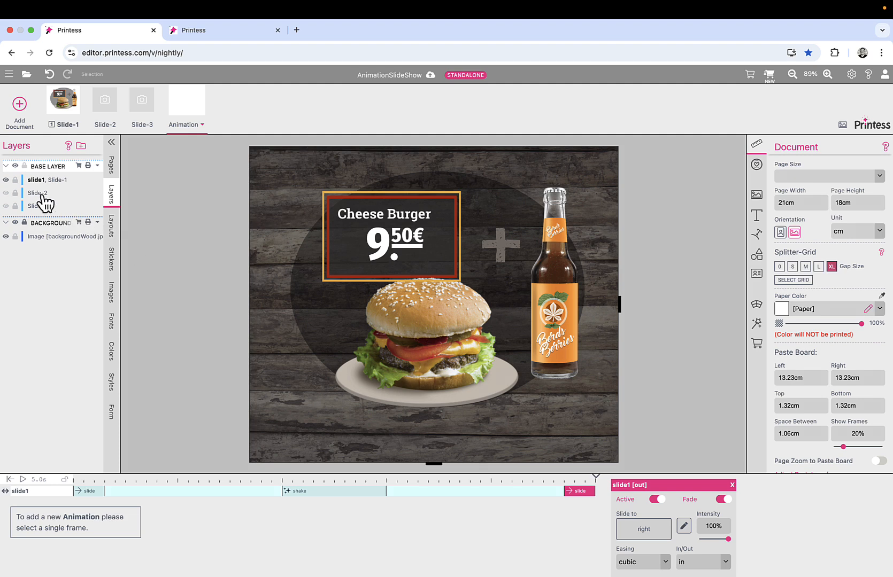
Show the Slide-2 and Slide-3 frames again and select the Slide-2 frame.
left_click(6, 192)
left_click(6, 206)
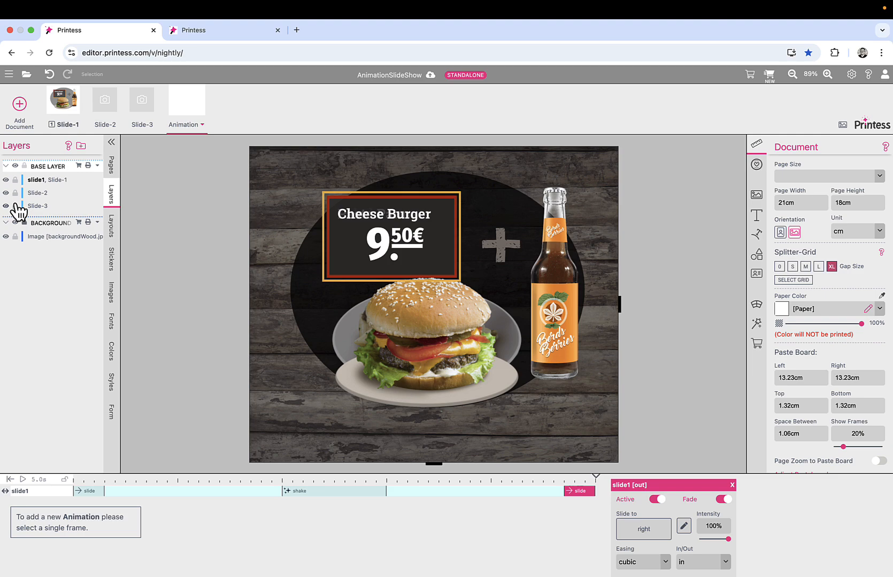
left_click(58, 202)
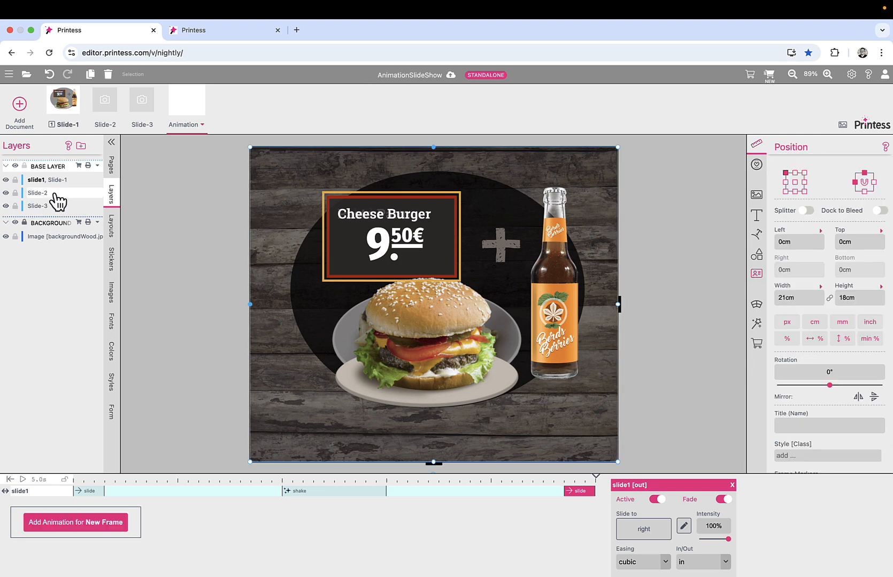
Add timeline animations for the Slide-2 and Slide-3 frames, titled slide2 and slide3.
left_click(102, 524)
type("slide2")
left_click(533, 144)
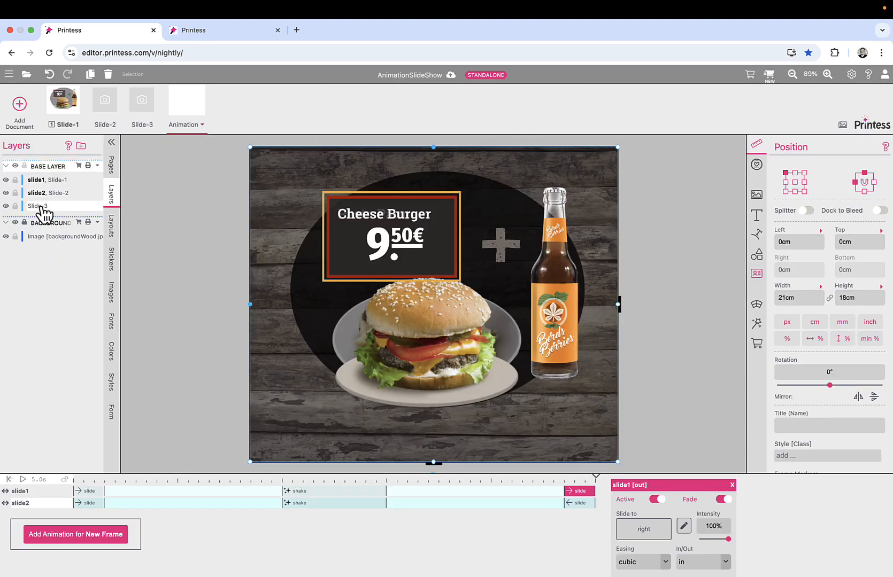
left_click(88, 536)
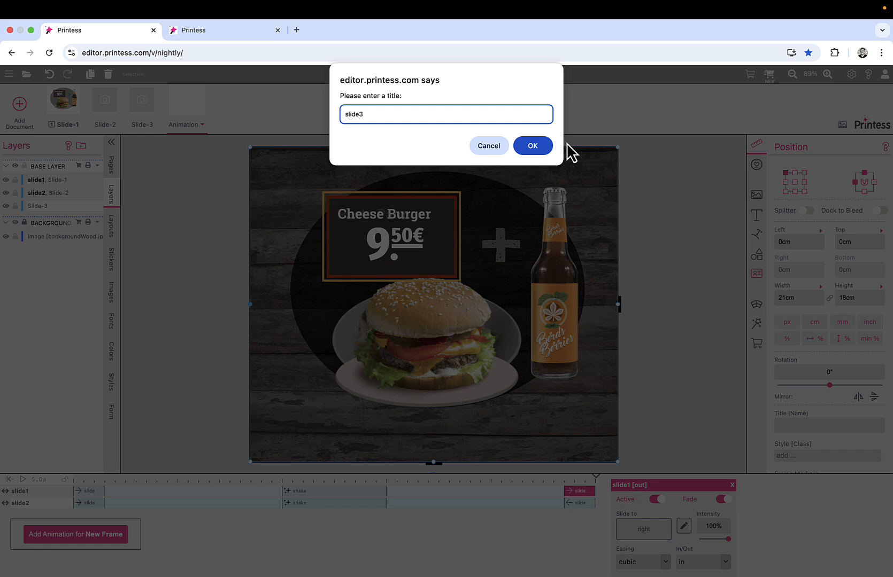
left_click(533, 146)
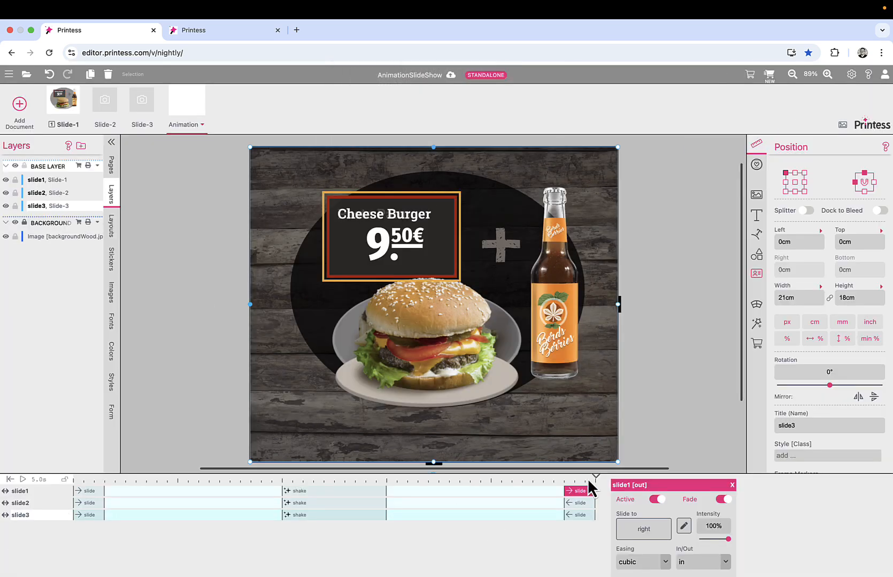
Change the out animation effects of slide2 and slide3 to right.
left_click(580, 511)
left_click(654, 533)
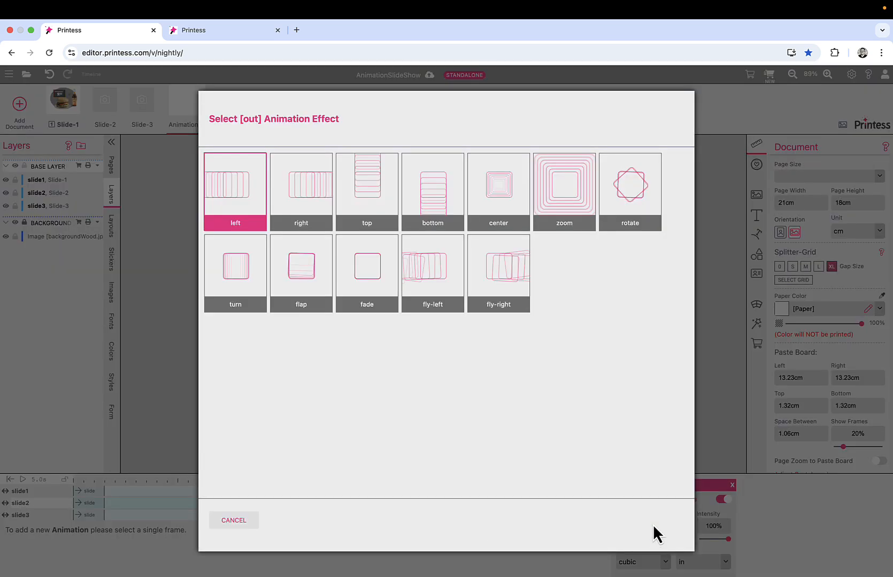
left_click(323, 200)
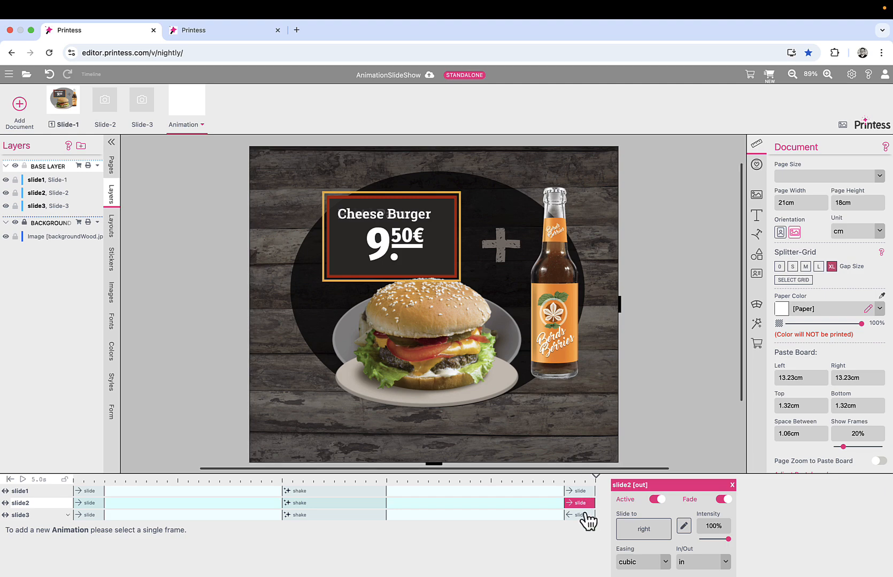
left_click(643, 529)
left_click(301, 196)
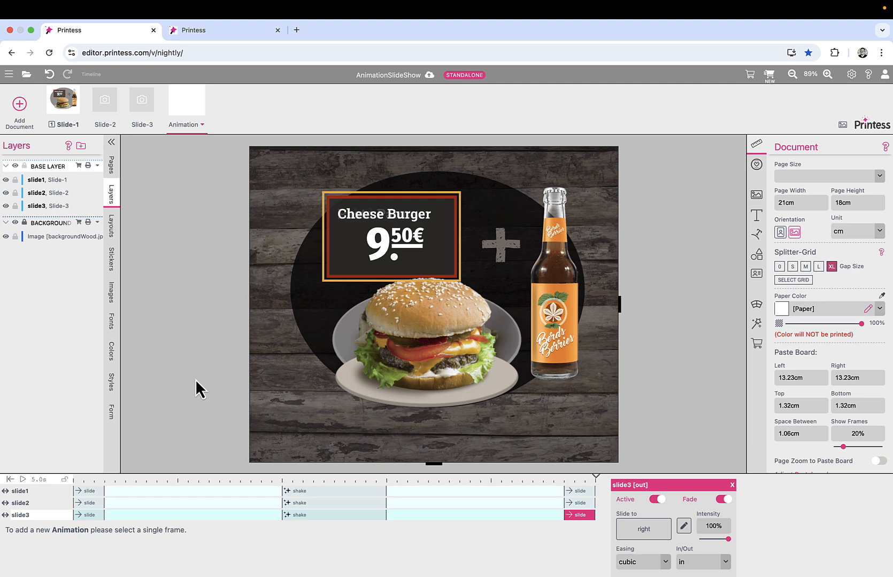
Remove the shake emphasis effect from slide1, slide2 and slide3 on the timeline.
left_click(321, 492)
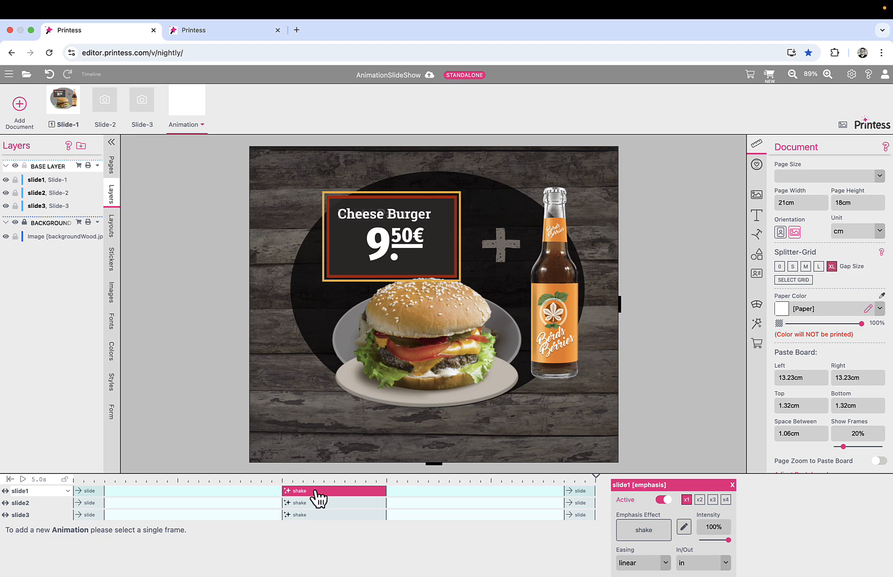
key("Delete")
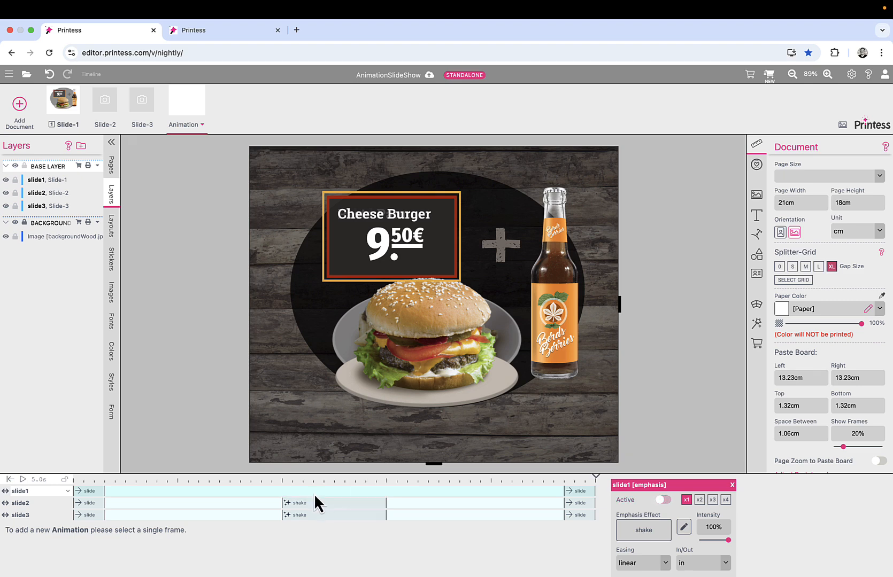
left_click(309, 503)
key("Delete")
left_click(304, 516)
key("Delete")
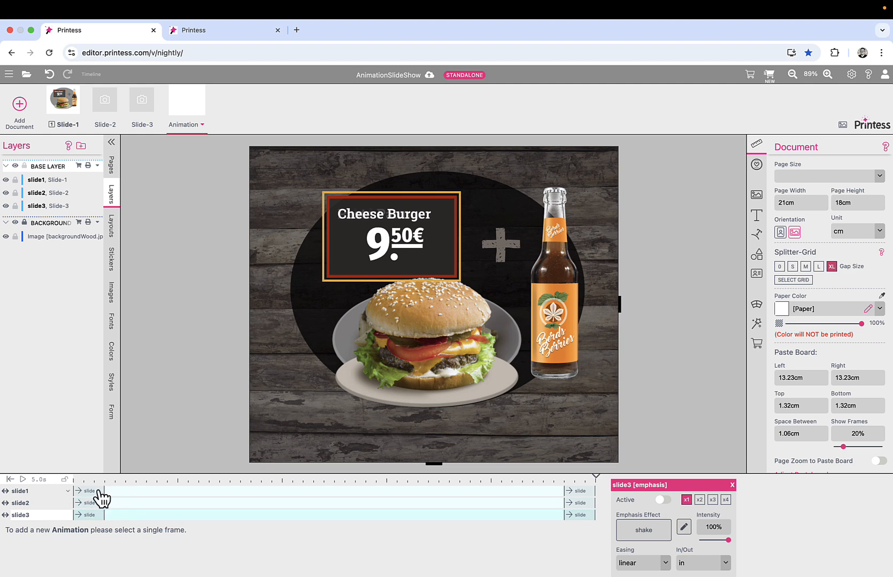
Stagger the timeline effects: slide1 out at about 1.4 s, slide2 in at about 1.7 s, slide2 out and slide3 in at about 3.1 s.
left_click_drag(576, 492, 235, 495)
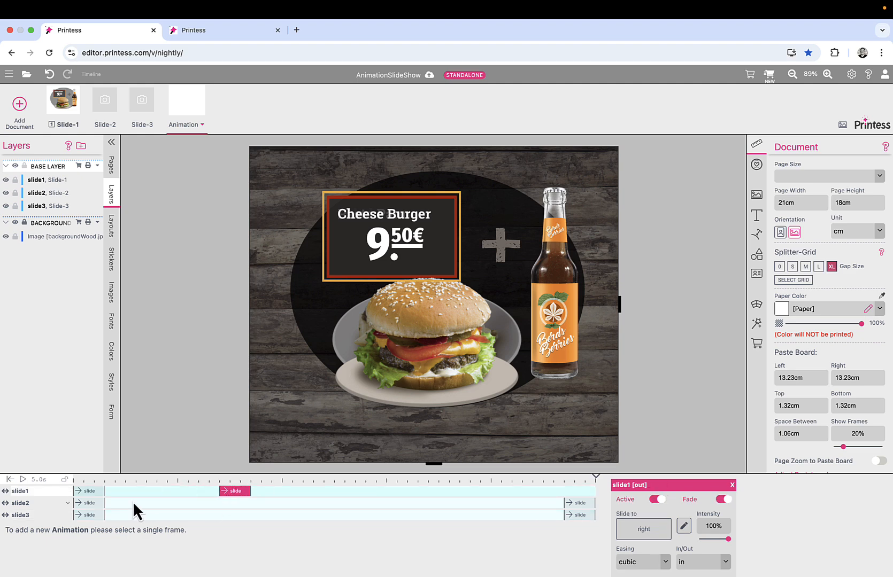
left_click_drag(95, 504, 261, 512)
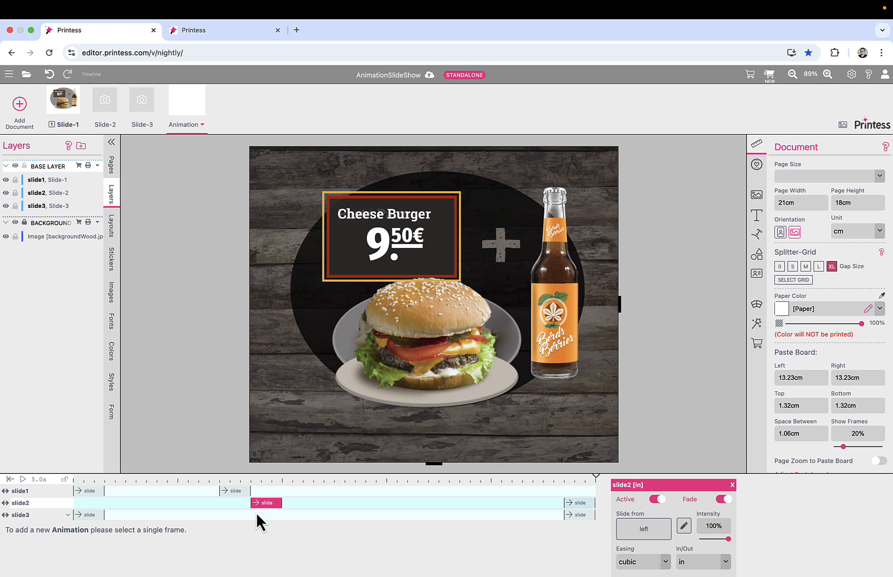
left_click_drag(582, 504, 414, 499)
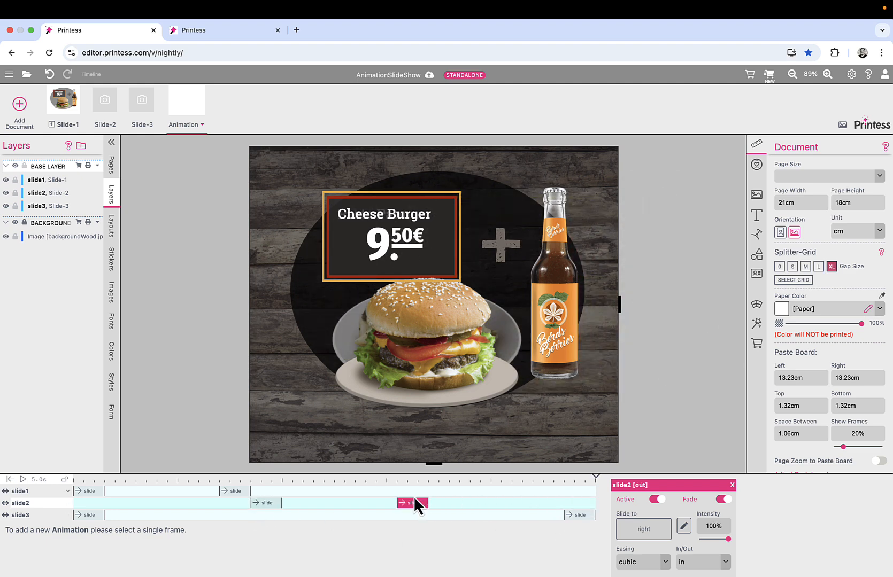
left_click_drag(85, 515, 415, 525)
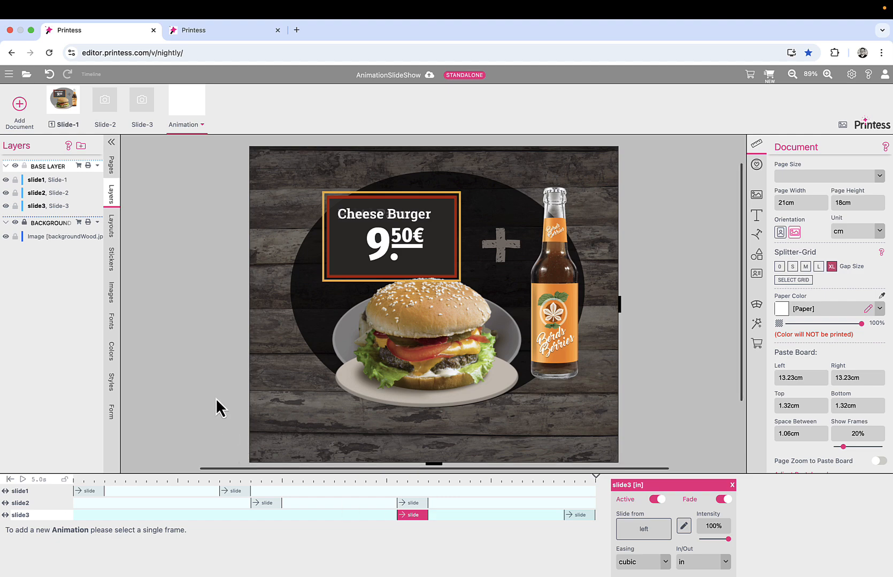
left_click(208, 376)
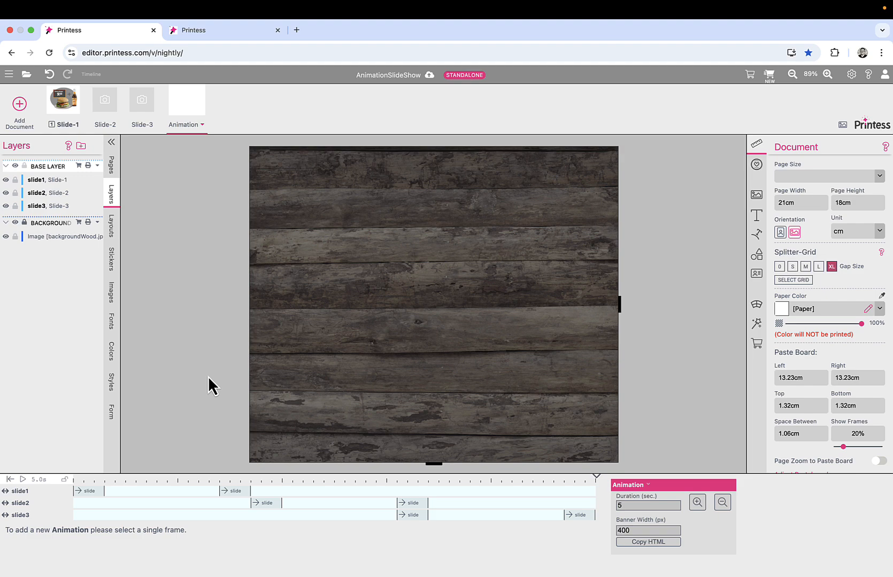
Turn off Fade for slide1's out effect and slide1's in effect.
left_click(235, 492)
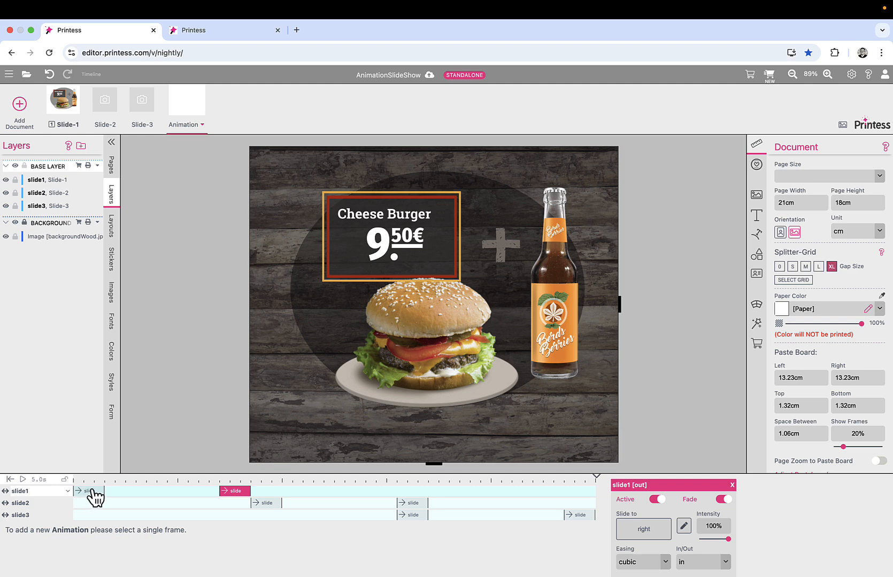
left_click(722, 501)
left_click(89, 490)
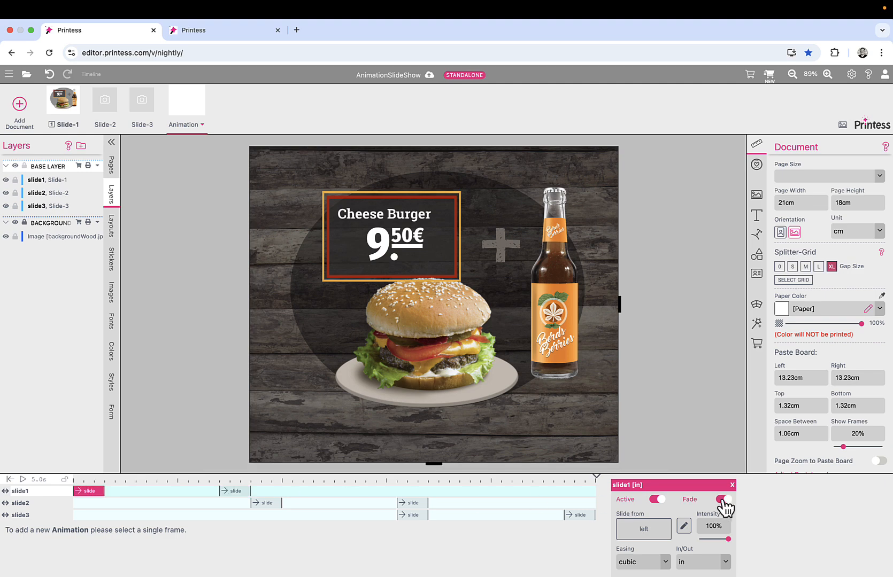
left_click(723, 500)
left_click(723, 500)
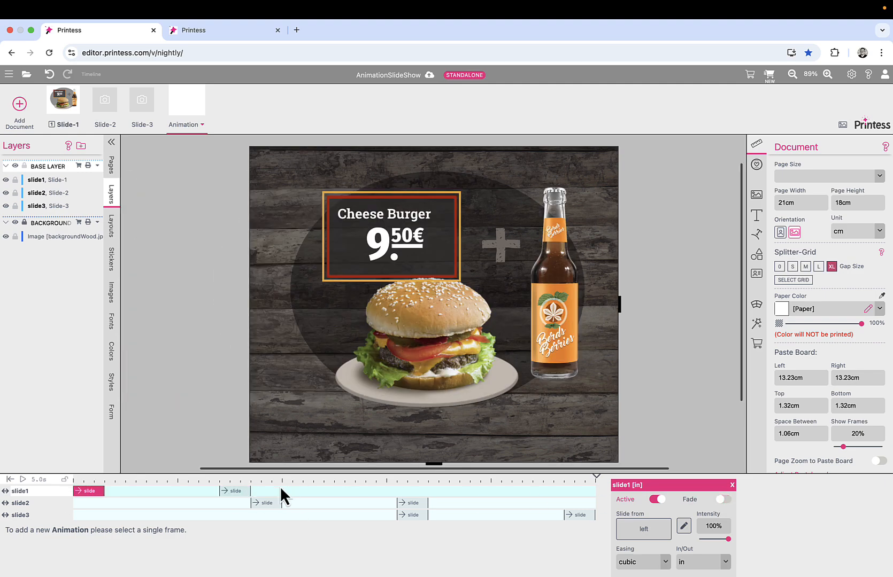
Move slide2's in effect earlier to about 1.5 s, overlapping slide1's exit, and shift slide3's in effect to about 3.2 s.
left_click(272, 504)
left_click_drag(272, 505, 252, 506)
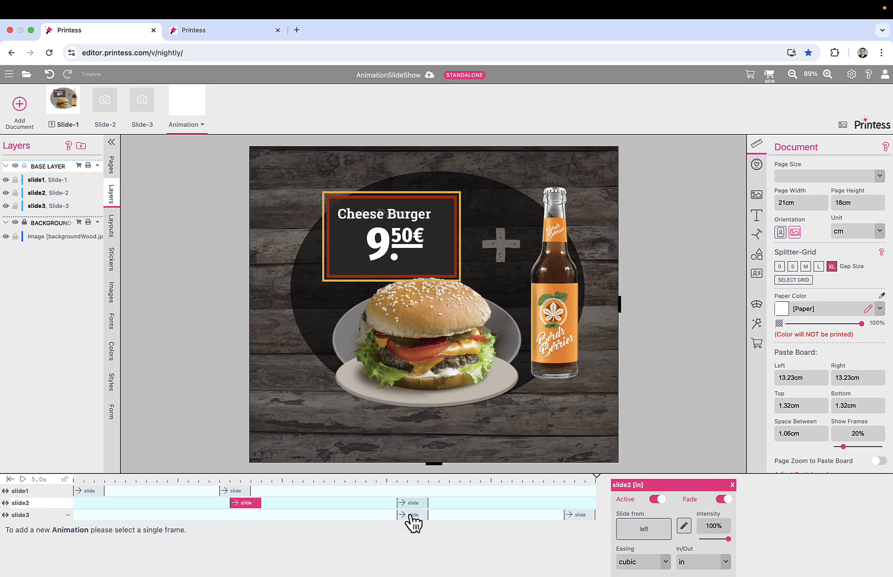
left_click_drag(409, 513, 423, 516)
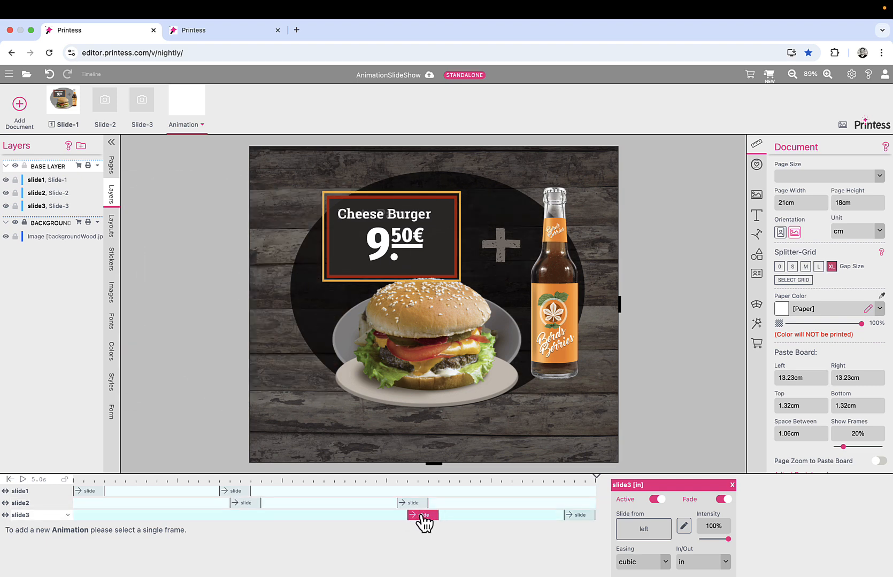
Turn off Fade for slide3's in and out effects and slide2's in effect, and play the whole animation.
left_click(723, 500)
left_click(580, 516)
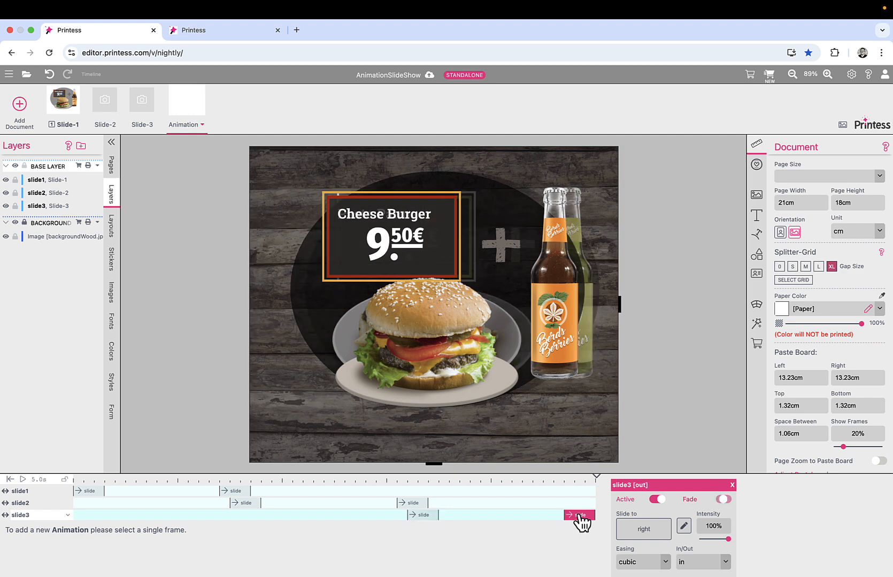
left_click(724, 499)
left_click(246, 503)
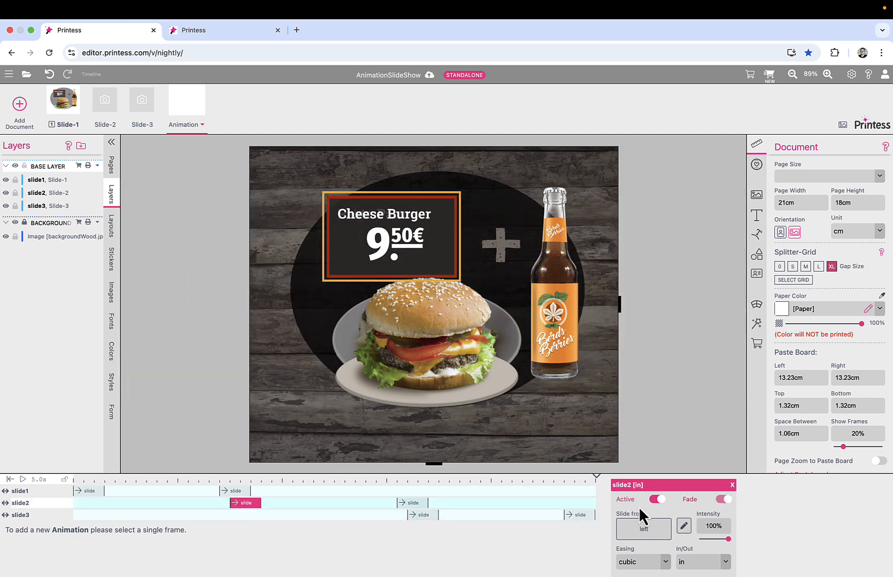
left_click(723, 499)
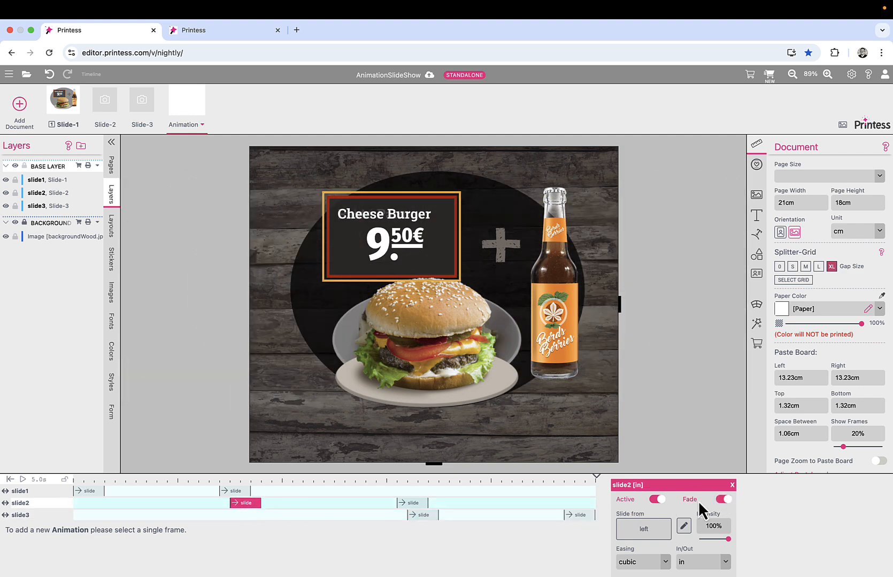
left_click(23, 482)
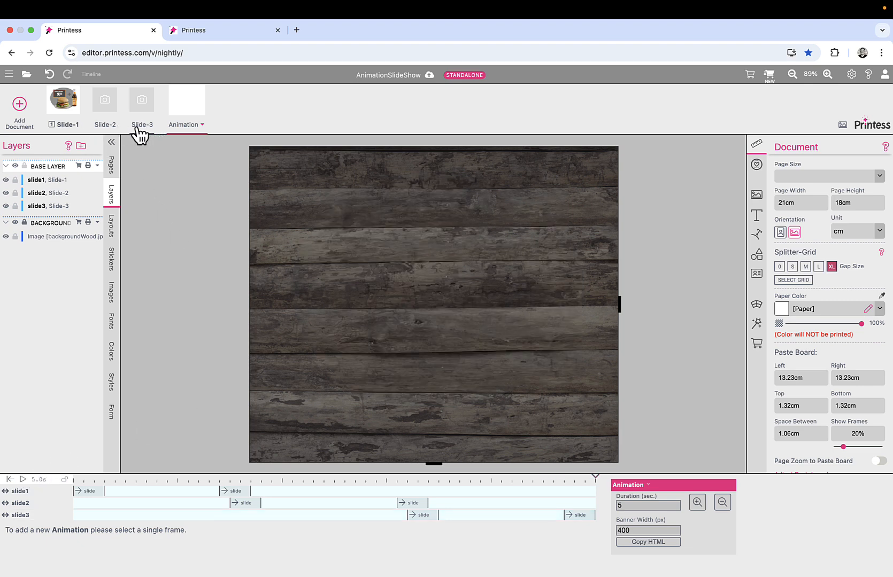
Mark the Slide-1, Slide-2, Slide-3 and Animation documents as document steps, in that order.
left_click(80, 128)
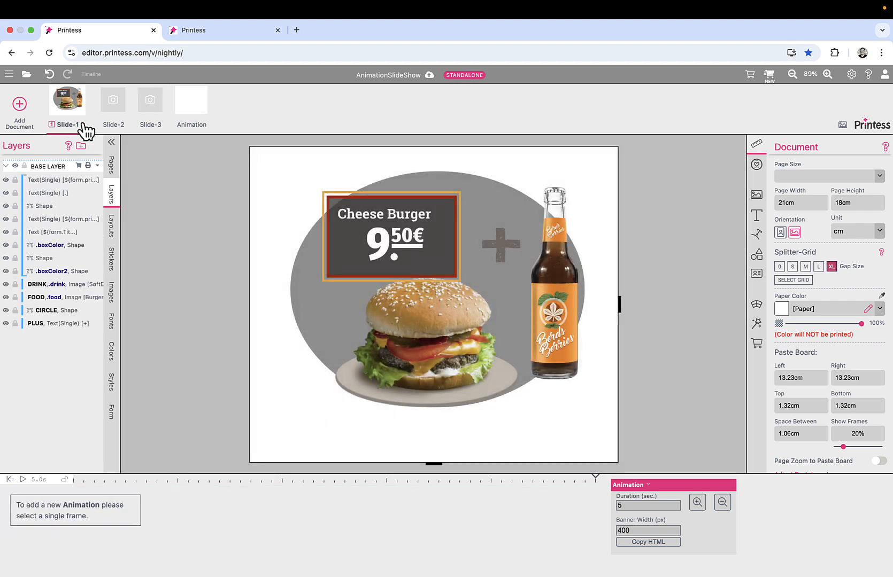
left_click(85, 128)
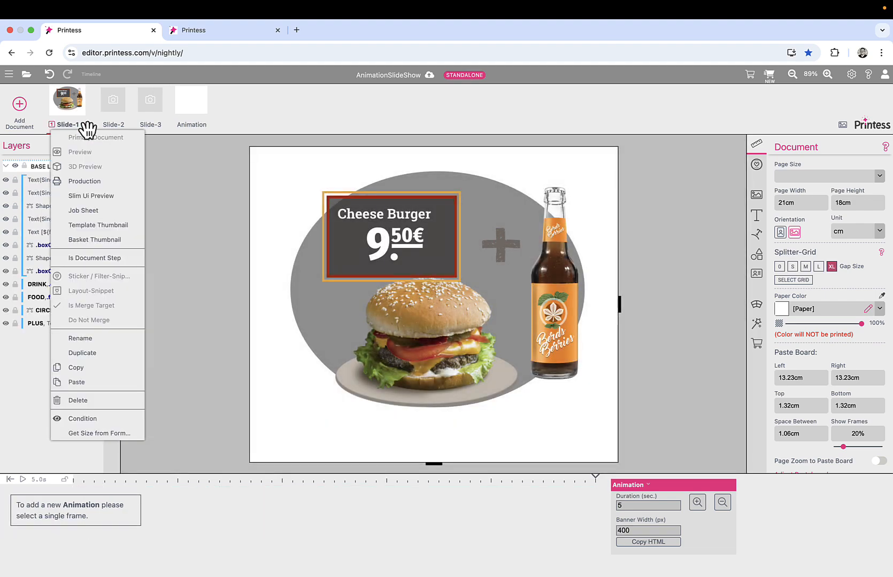
left_click(107, 257)
left_click(122, 124)
left_click(130, 125)
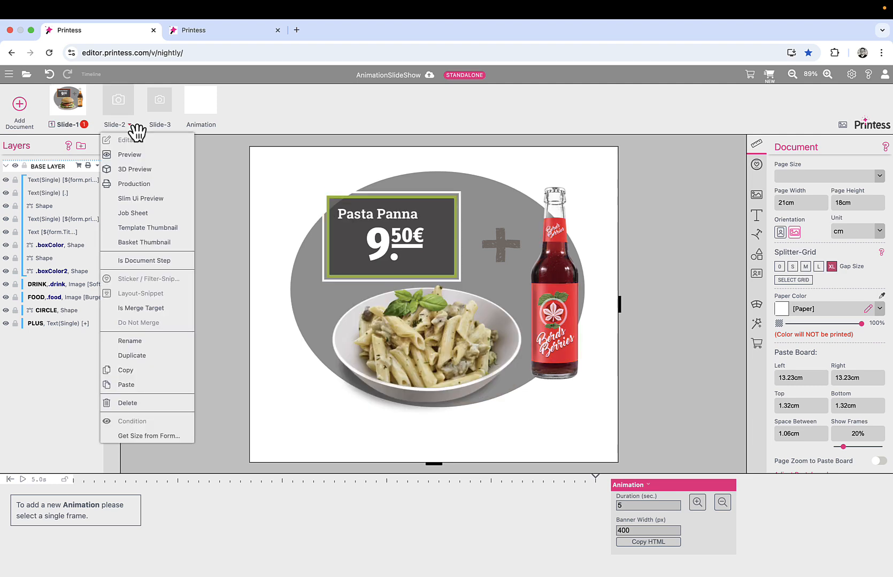
left_click(152, 261)
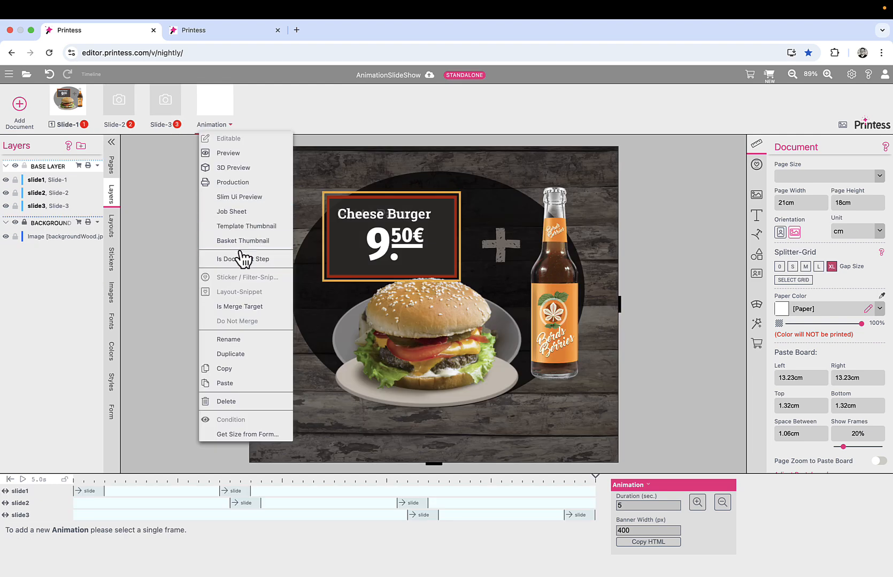
left_click(243, 260)
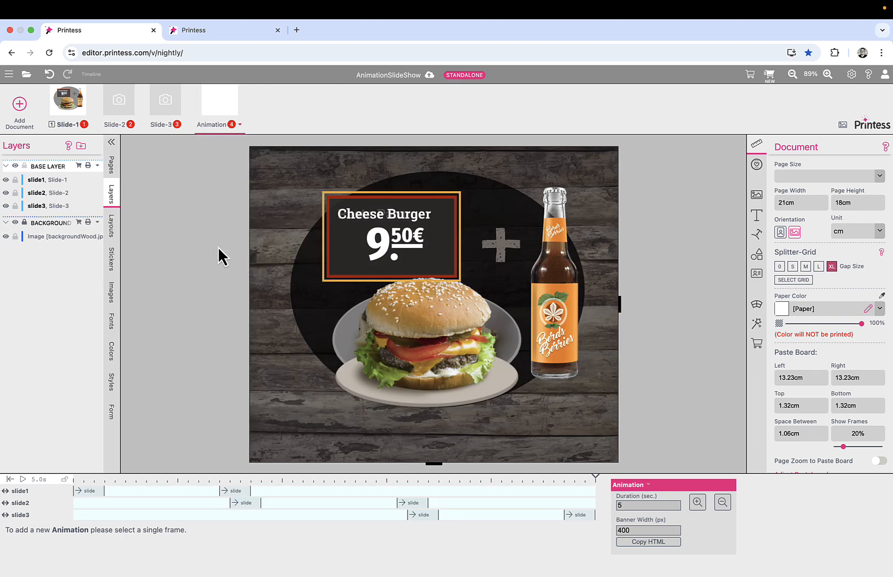
Check the template in the buyer view and return to the editor.
left_click(770, 74)
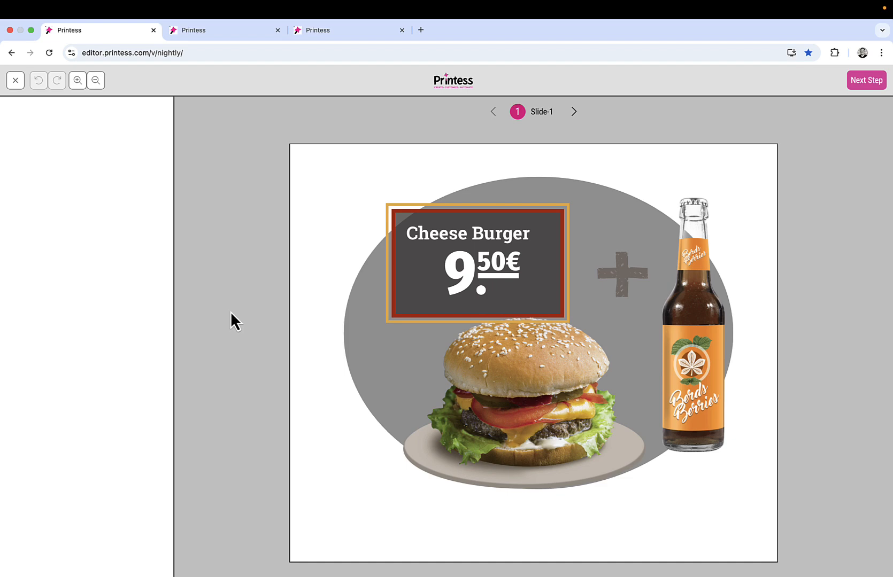
left_click(18, 86)
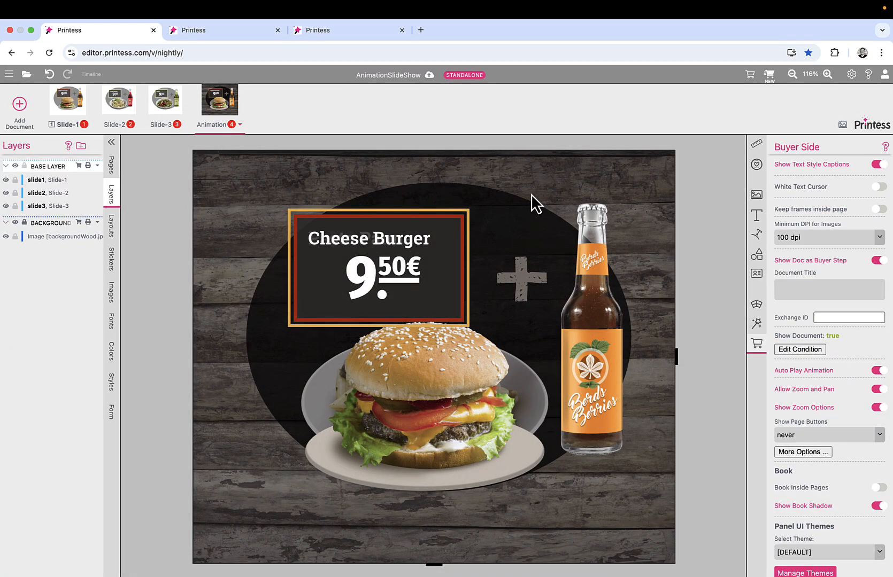
Enable Show Form Fields Tab in the Buyer View Appearance settings, save, and reopen the buyer view.
left_click(851, 75)
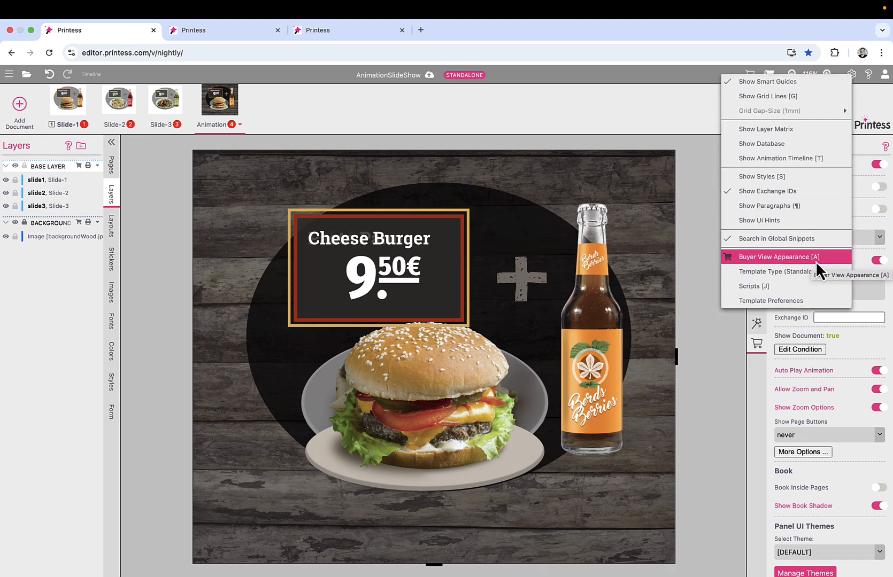
left_click(538, 145)
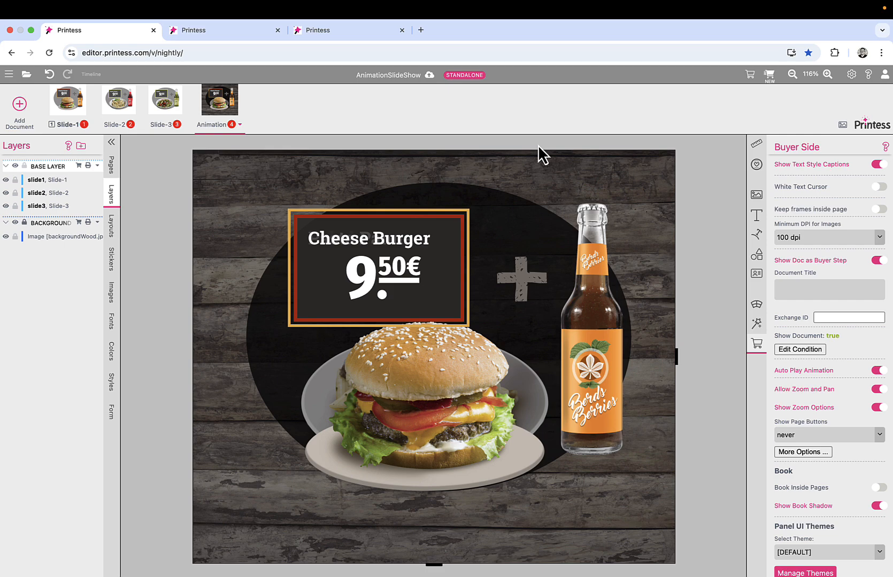
key("a")
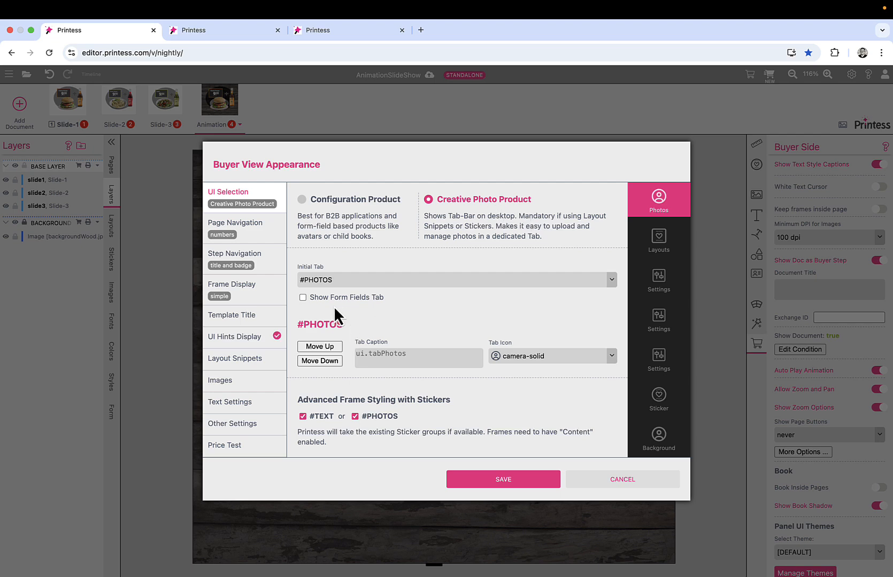
left_click(303, 297)
left_click(303, 298)
left_click(303, 298)
left_click(493, 477)
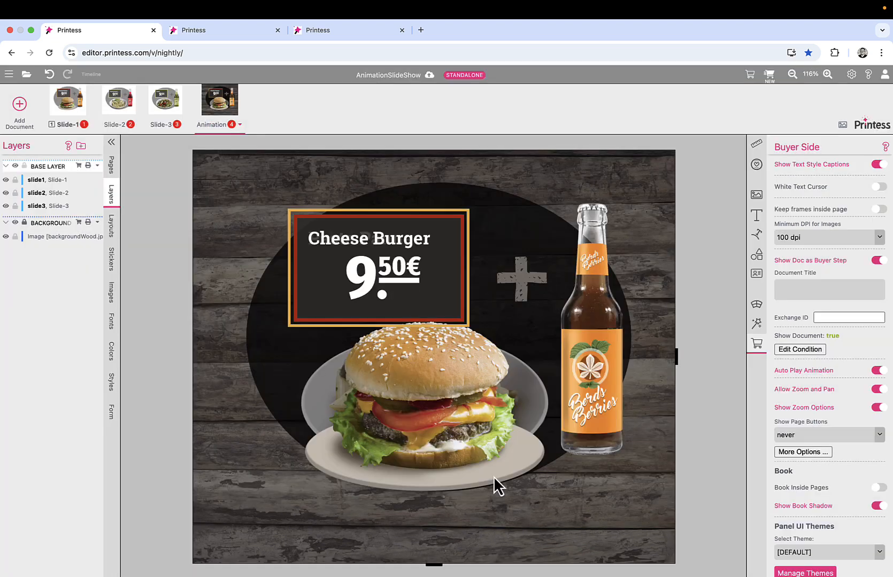
left_click(770, 76)
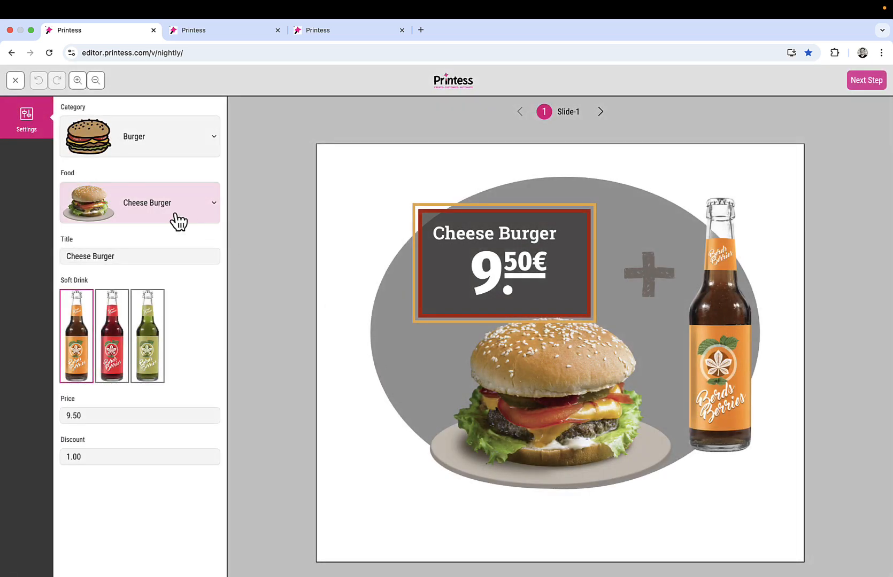
Test the buyer view by choosing Hot Chili Pasta for Slide-1 and Cheese Burger for Slide-2, view the remaining steps, and return to the editor.
left_click(155, 362)
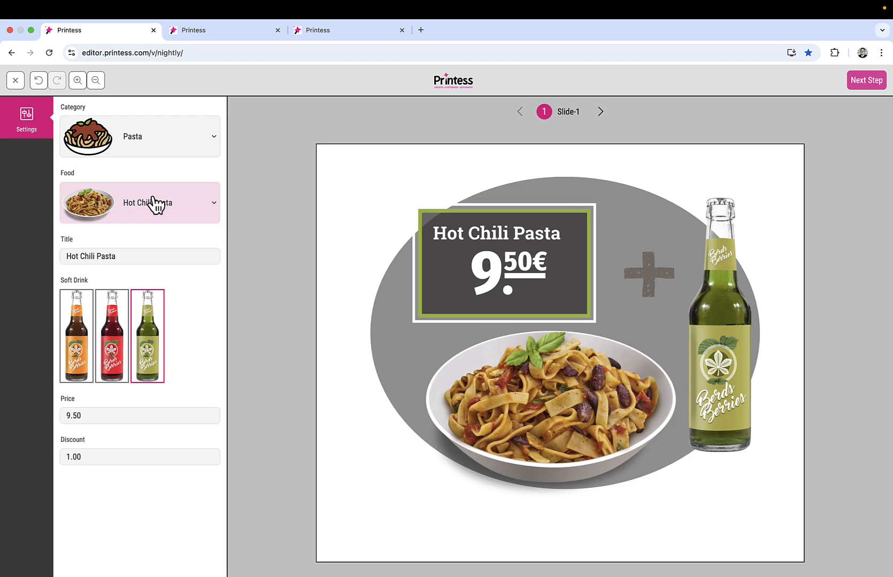
left_click(602, 112)
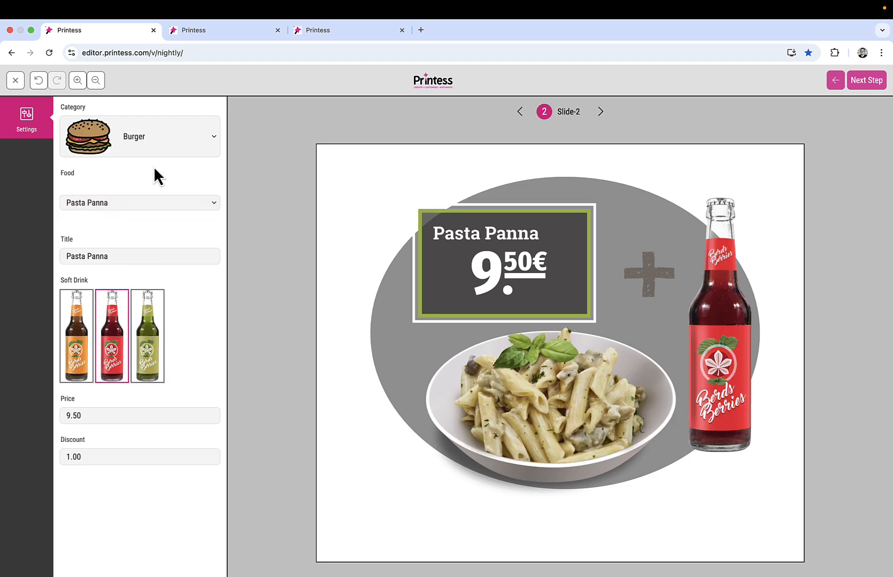
left_click(137, 214)
left_click(134, 251)
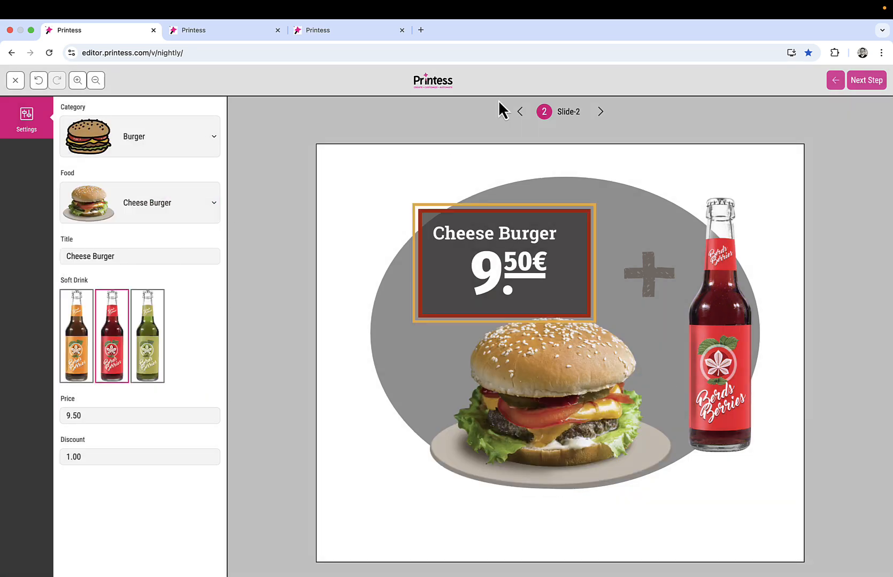
left_click(601, 112)
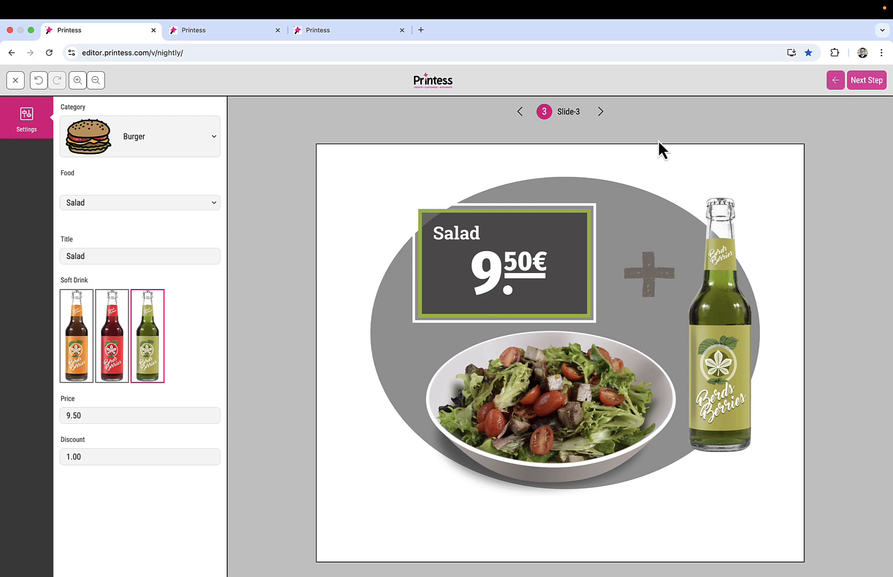
left_click(863, 86)
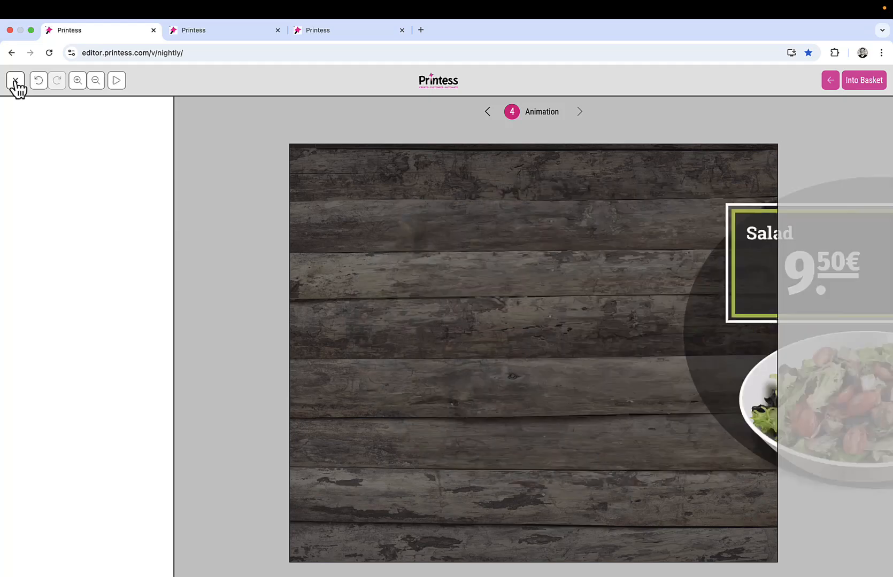
left_click(15, 81)
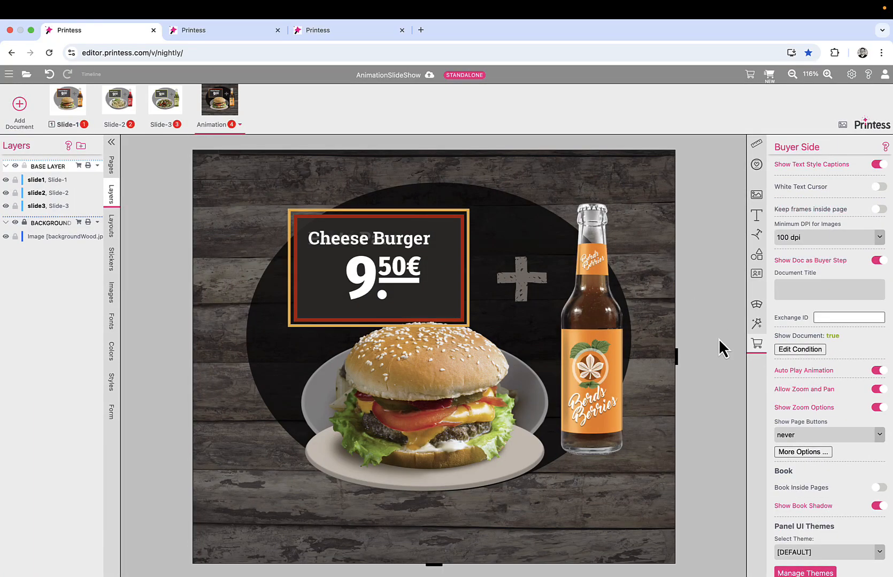
Add a wide Pink rectangle with corner radius 35 below the burger in the Animation document.
left_click(756, 255)
left_click(786, 234)
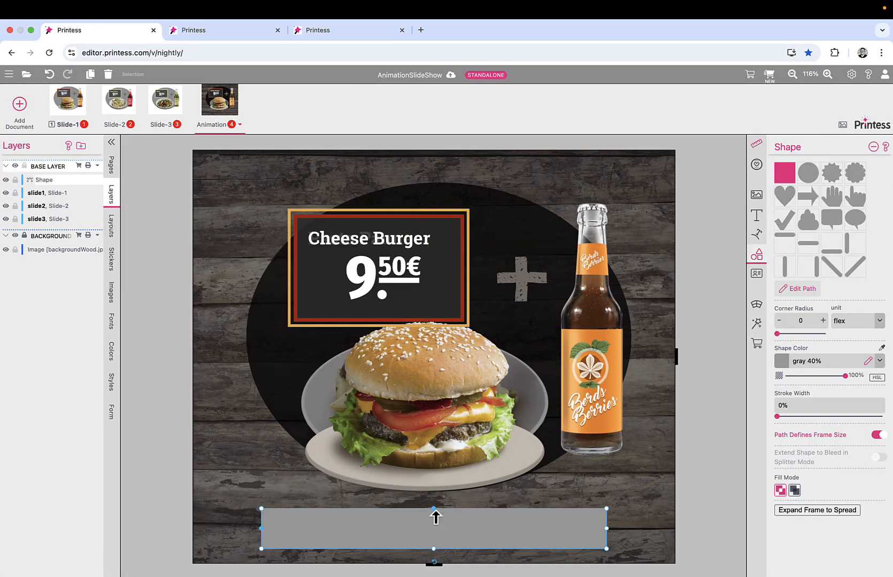
left_click_drag(435, 514, 434, 506)
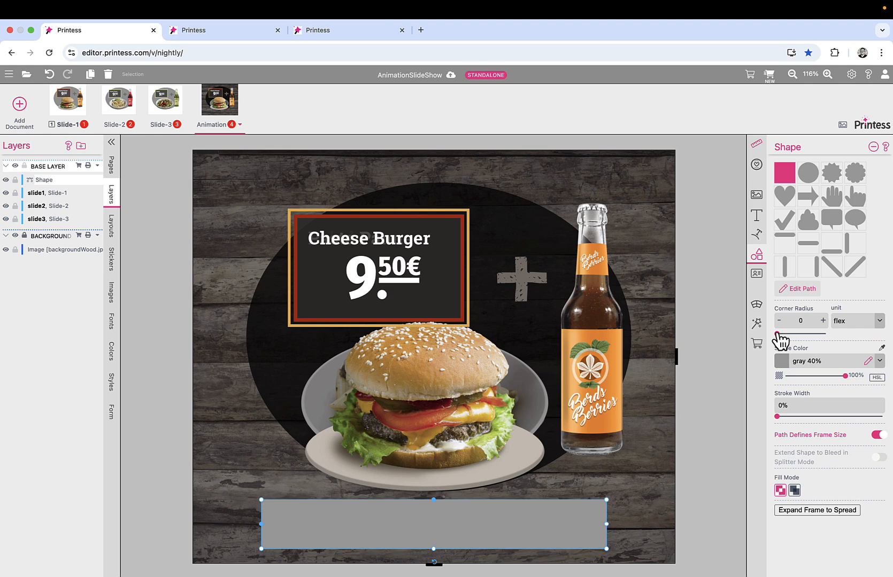
left_click_drag(776, 335, 810, 342)
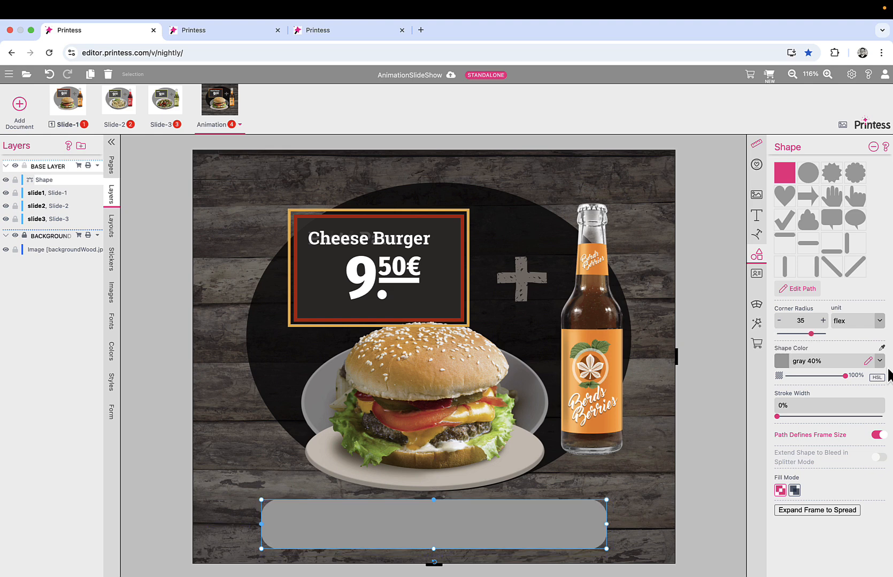
left_click(879, 361)
left_click(841, 251)
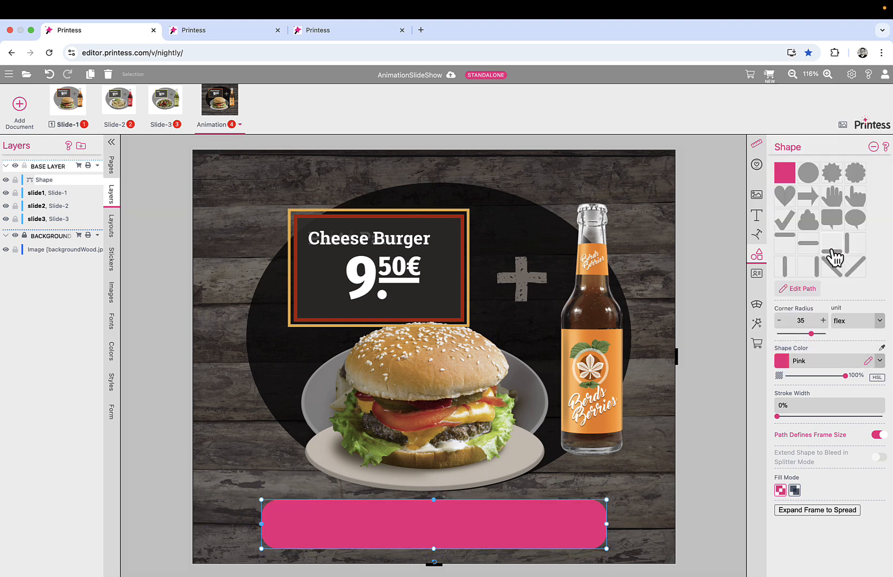
left_click_drag(474, 544, 474, 547)
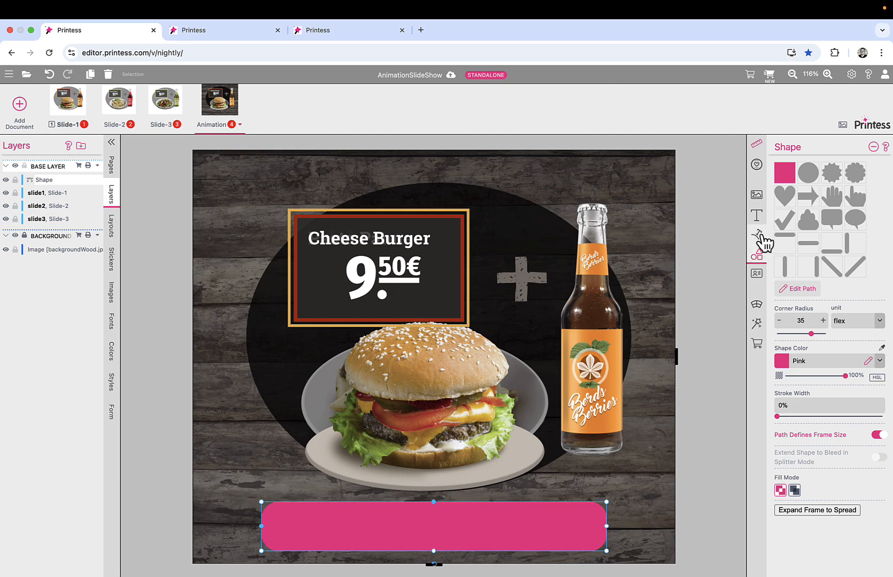
Add the single-line text "Get it now!" as a feature of the pink rectangle's frame.
left_click(758, 219)
left_click(852, 249)
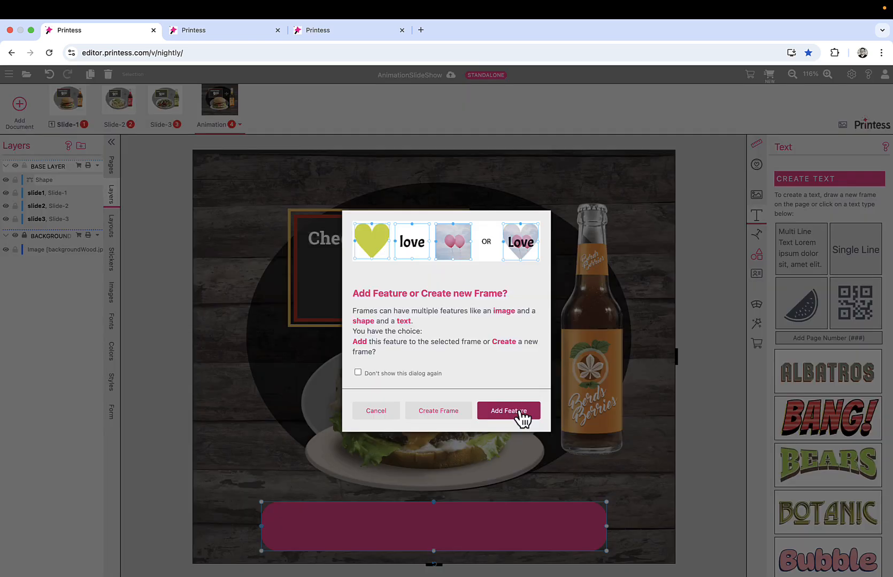
left_click(518, 415)
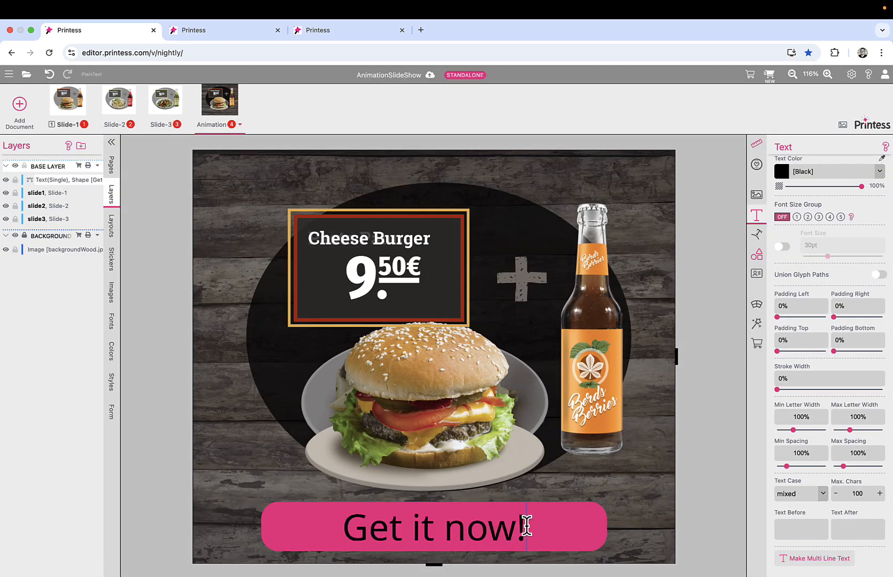
Format the "Get it now!" text in White with the Freezone font and 5% padding on the left, right and top.
key("super+a")
scroll(851, 267, "up", 3)
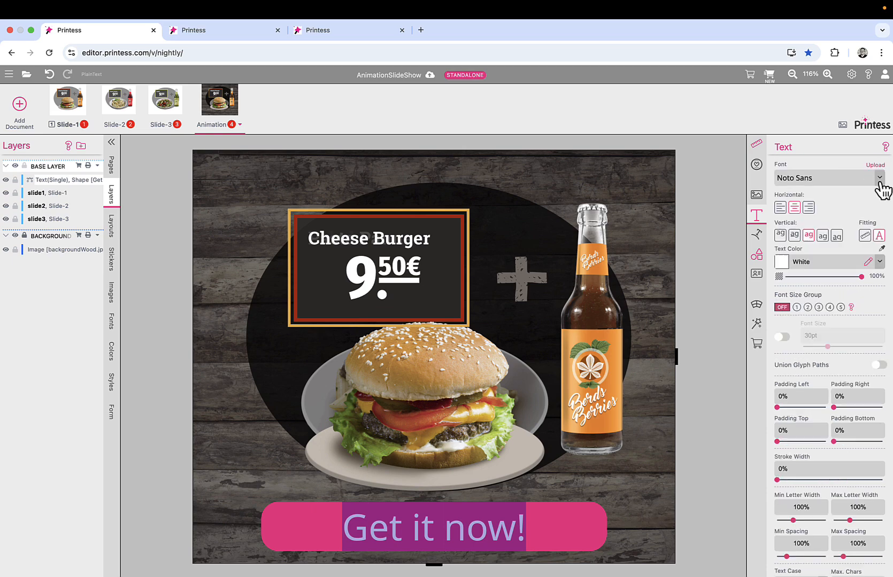
left_click(879, 178)
left_click(810, 267)
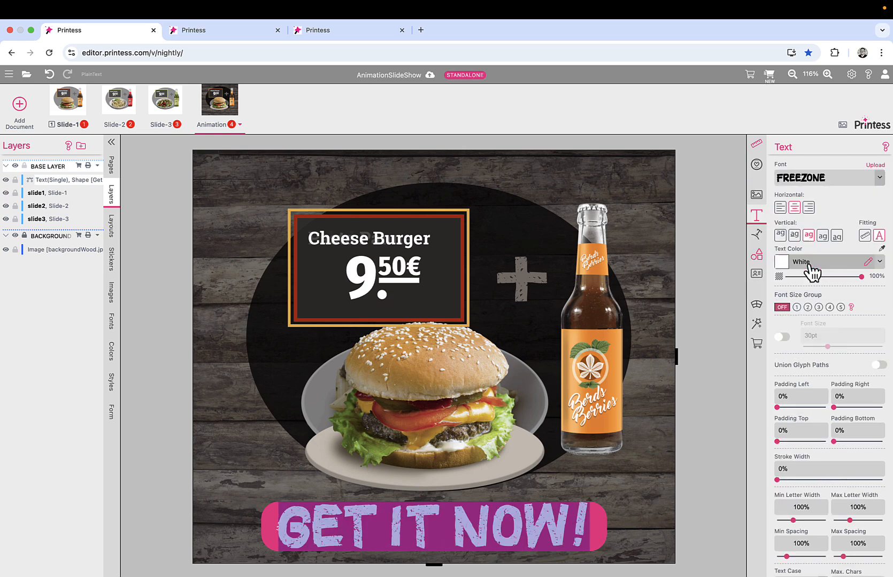
left_click(782, 437)
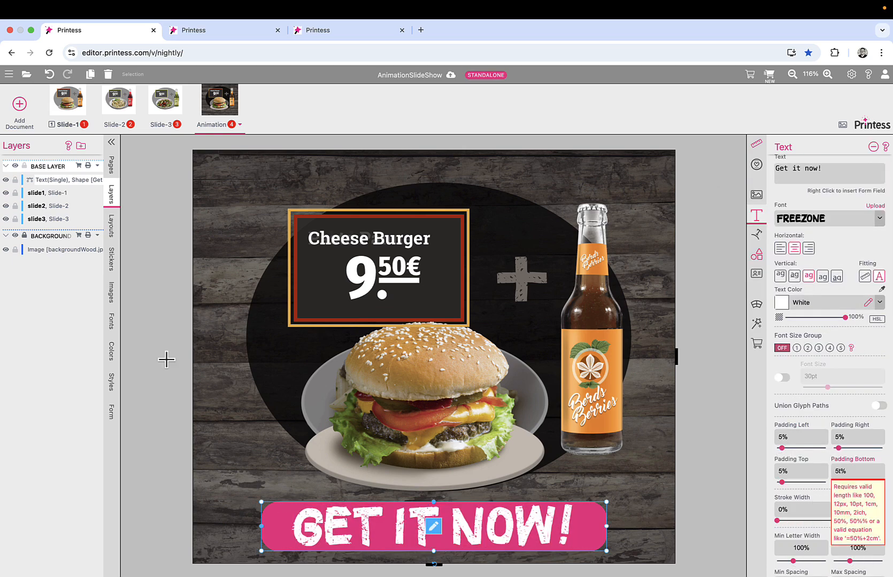
left_click(166, 360)
Add the "Get it now!" frame to the animation timeline as "flasher" and deactivate its out effect.
key("alt+a")
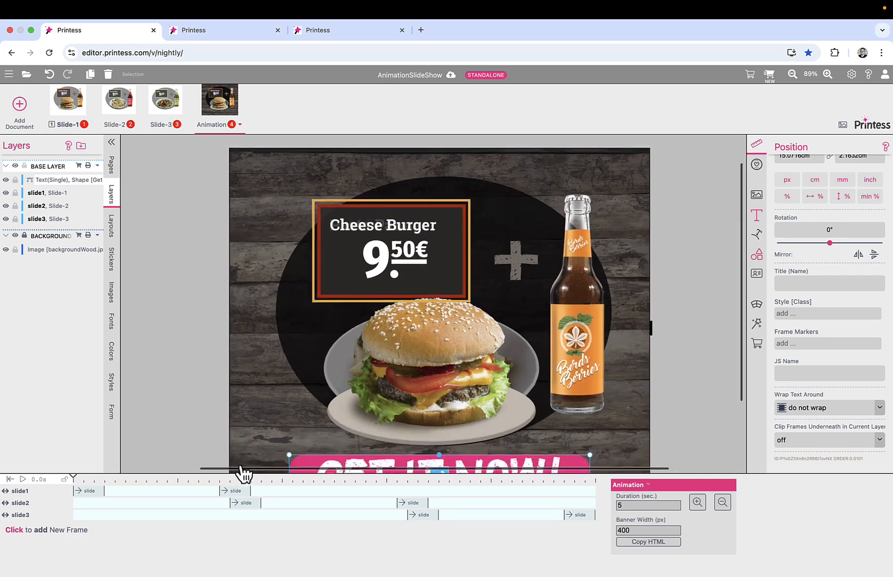
left_click(41, 531)
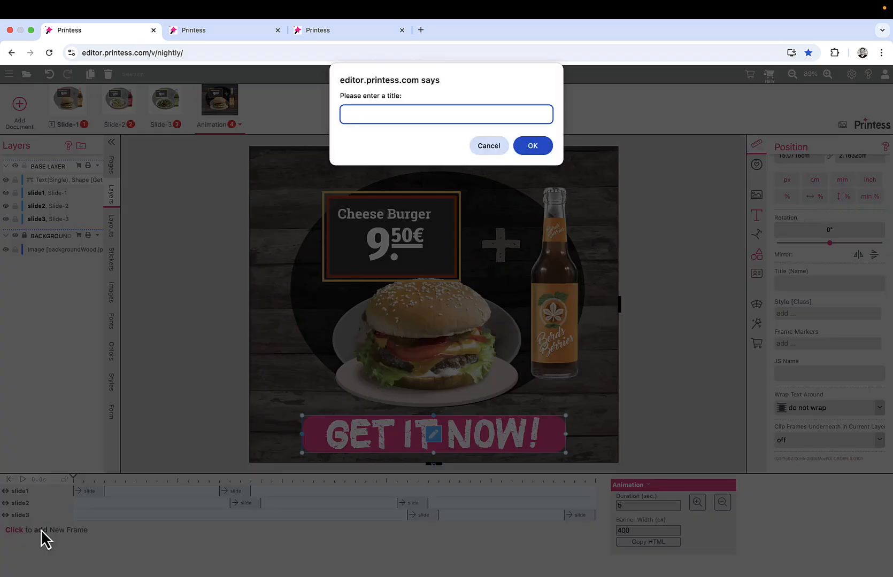
type("flasher")
key("Return")
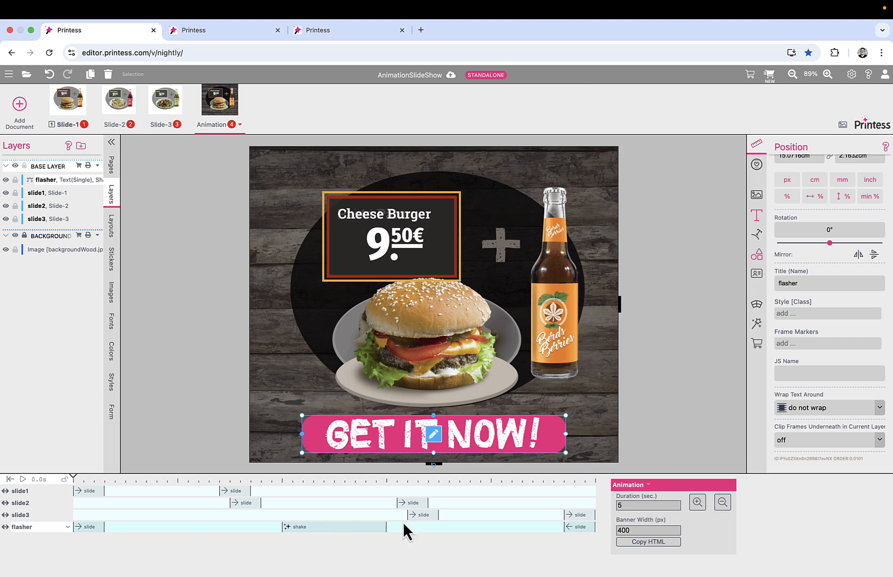
left_click(580, 527)
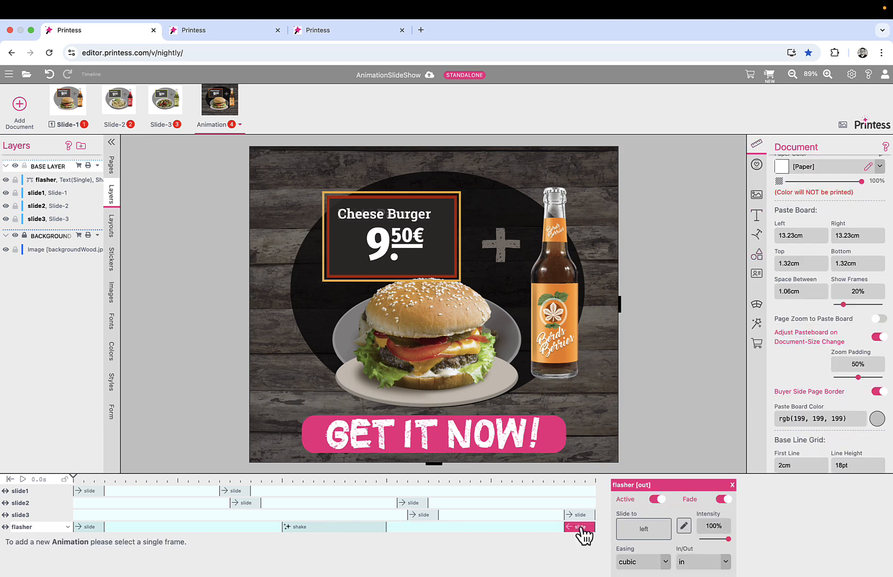
left_click(657, 501)
Create a new layer named "arrows" and move it above the base layer.
left_click(82, 146)
type("arrows")
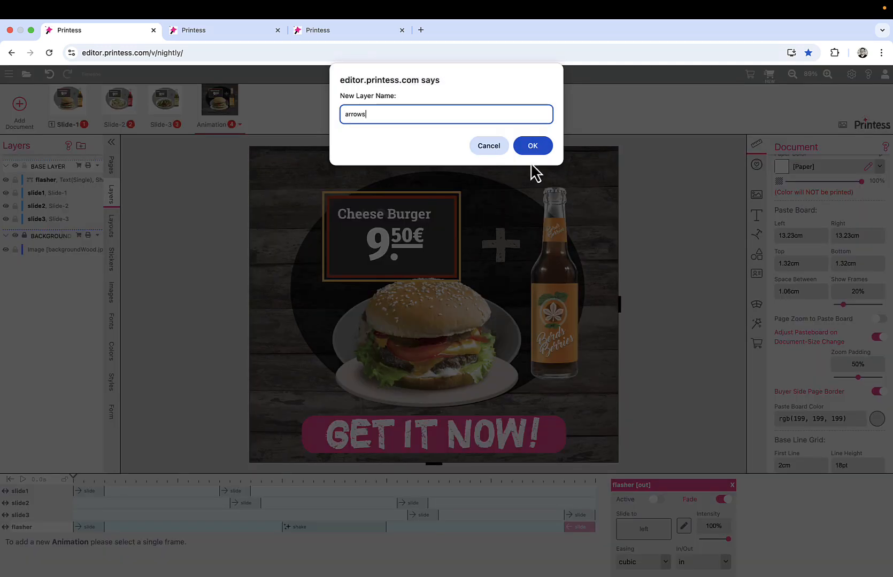
left_click(541, 147)
left_click_drag(47, 267, 50, 158)
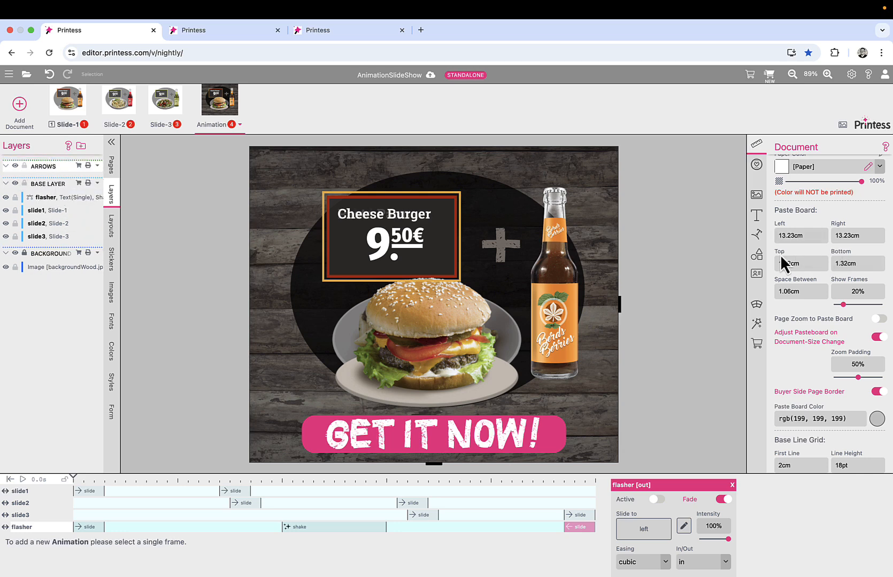
Place a small White arrow shape with 78% opacity at the page's right edge, beside the bottle.
left_click(757, 257)
left_click(809, 255)
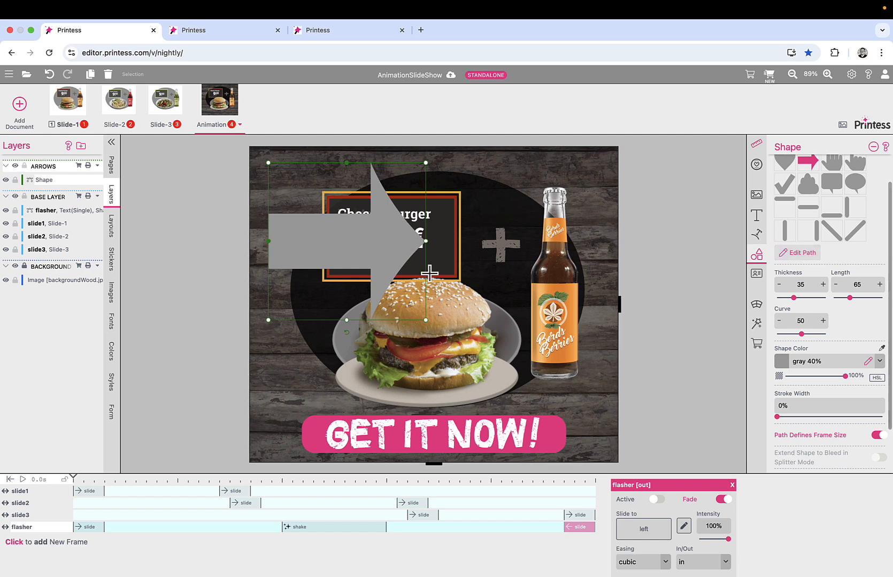
left_click_drag(268, 163, 594, 308)
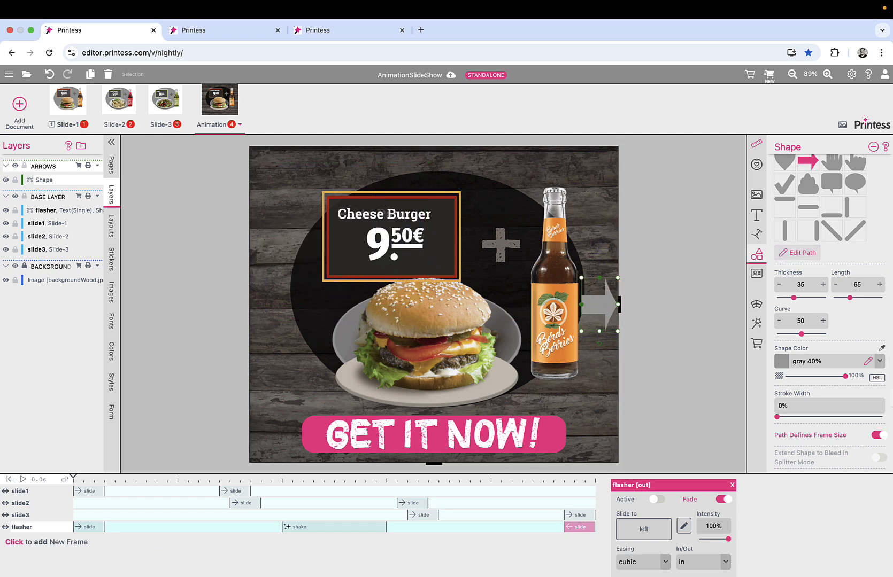
left_click(879, 361)
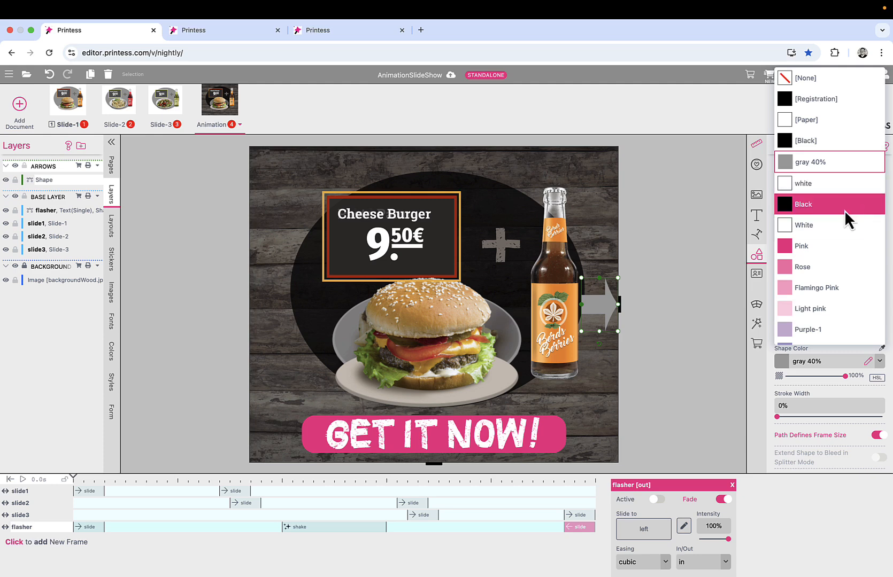
left_click(845, 225)
left_click_drag(846, 375, 833, 376)
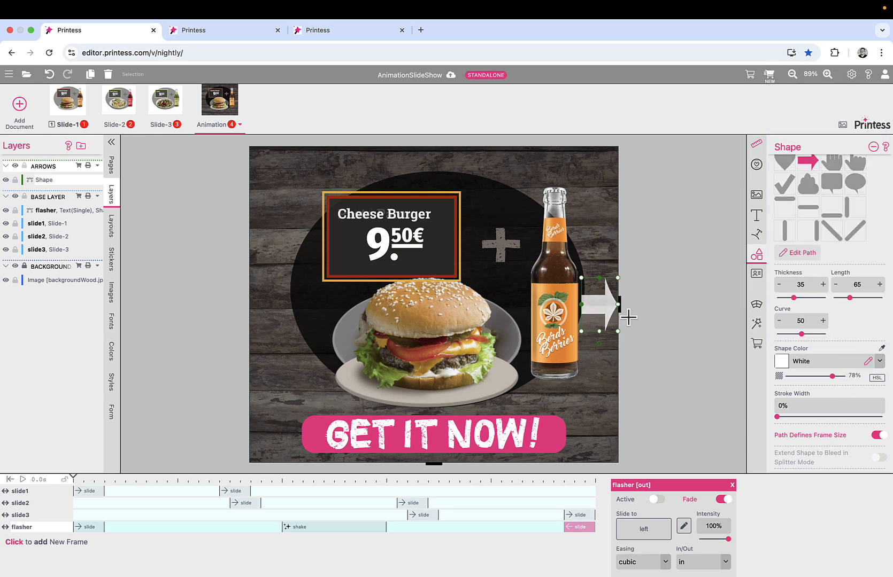
Duplicate the arrow, place the copy at the page's left edge and rotate it about 180° to point left.
key("super+c")
key("super+v")
left_click_drag(604, 308, 283, 304)
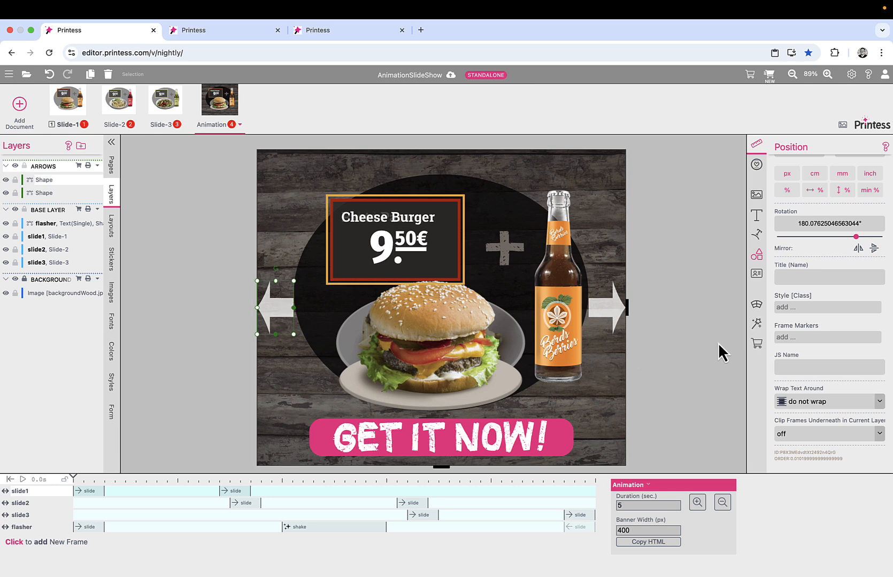
Make the left arrow a button with the animation timeline action "previous".
left_click(757, 344)
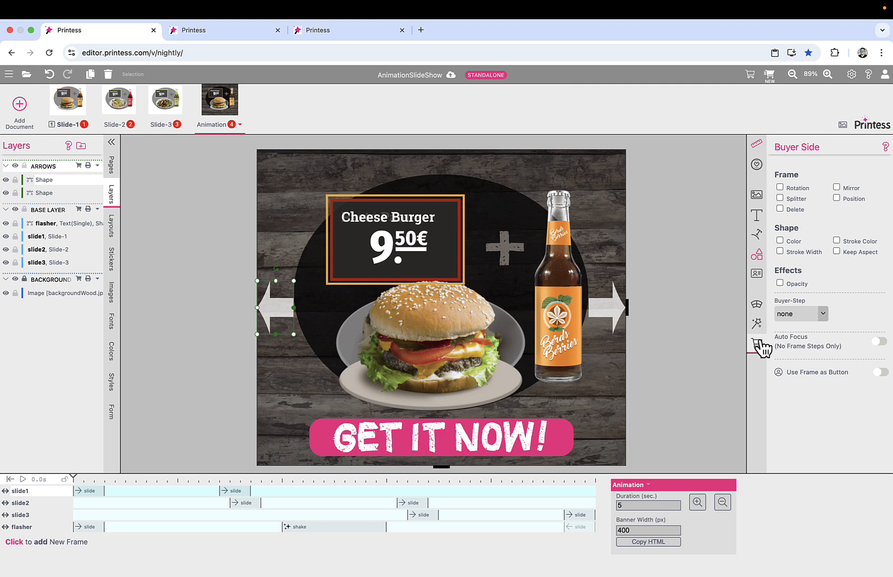
left_click(880, 373)
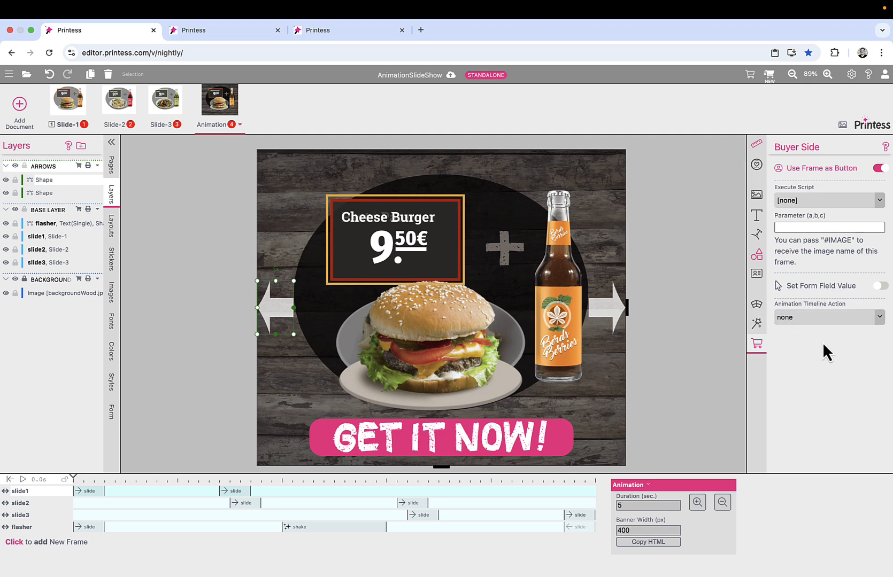
left_click(880, 319)
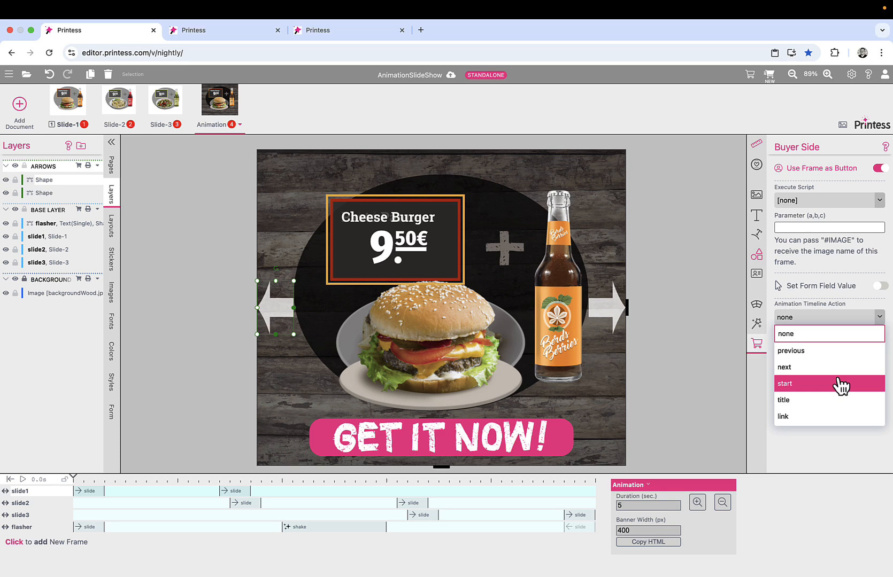
left_click(833, 352)
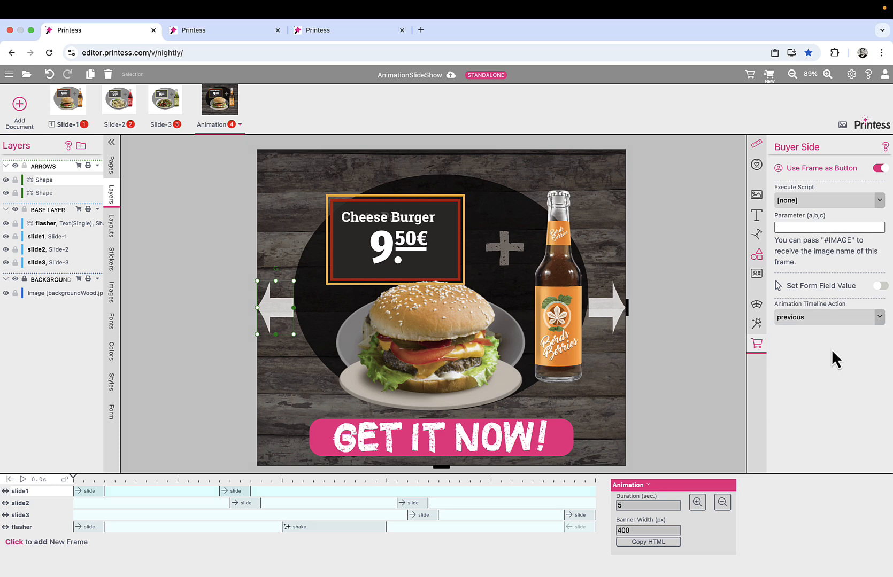
Make the right arrow a button with the animation timeline action "next".
left_click(605, 314)
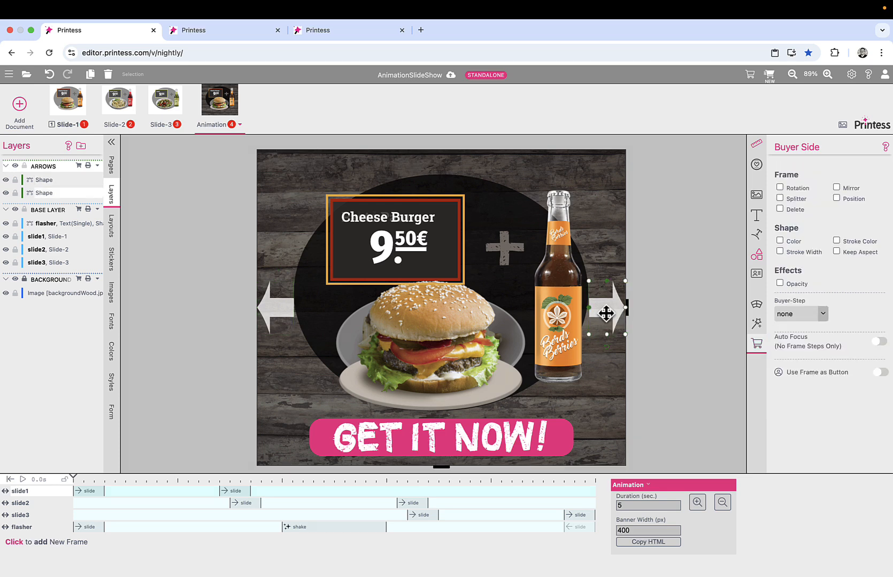
left_click(879, 372)
left_click(879, 320)
left_click(804, 367)
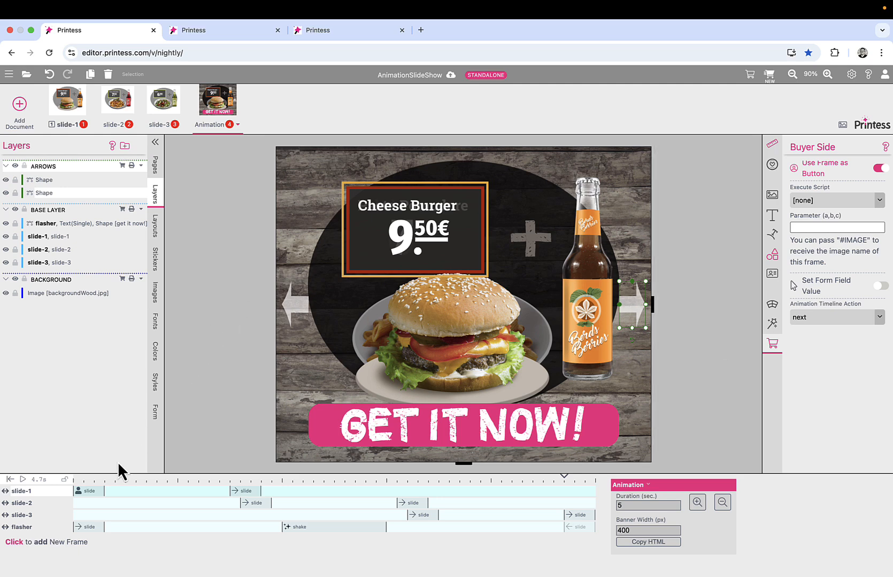
Switch the flasher track's animation mode past Hover to the checkbox mode.
left_click(6, 528)
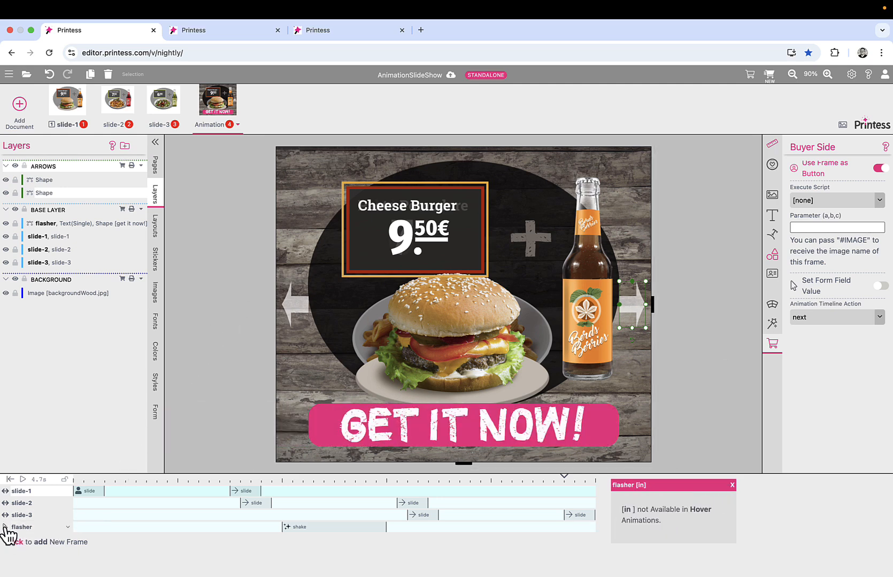
left_click(5, 528)
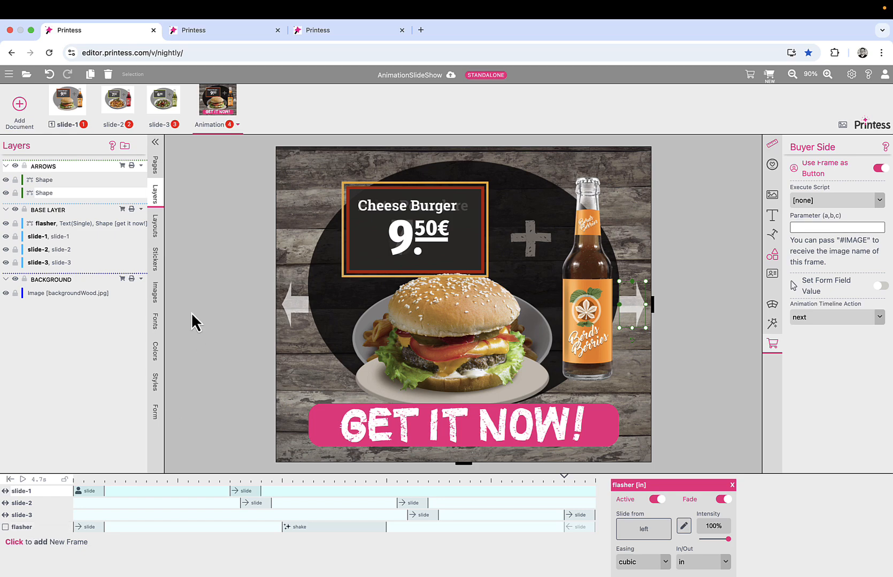
Lock the ARROWS layer and test the left arrow button on the Animation page.
left_click(27, 170)
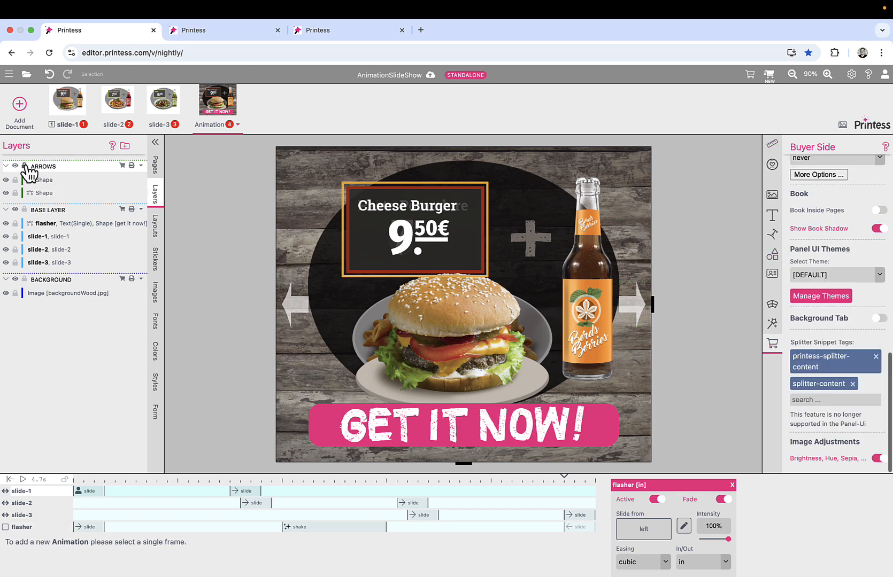
left_click(301, 308)
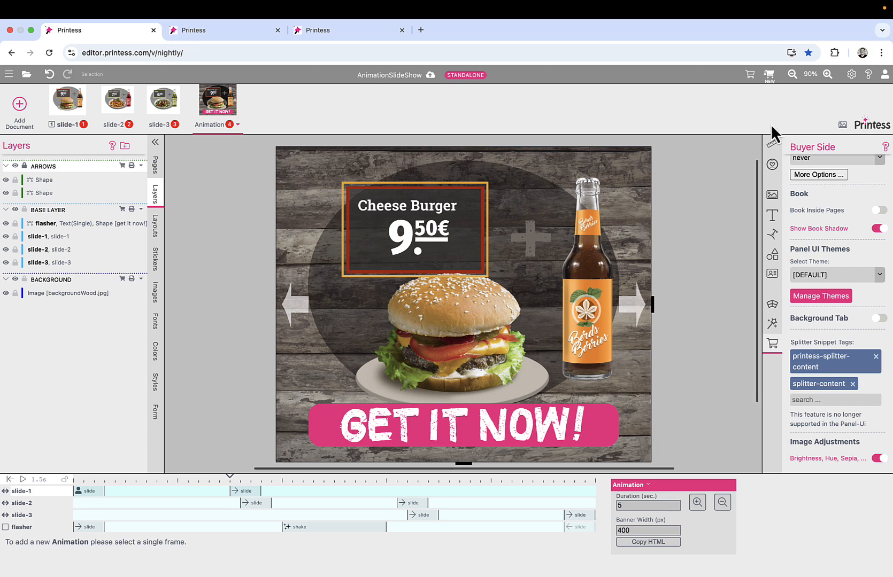
Open the buyer-side preview and advance through the slide steps to the Animation step.
left_click(769, 76)
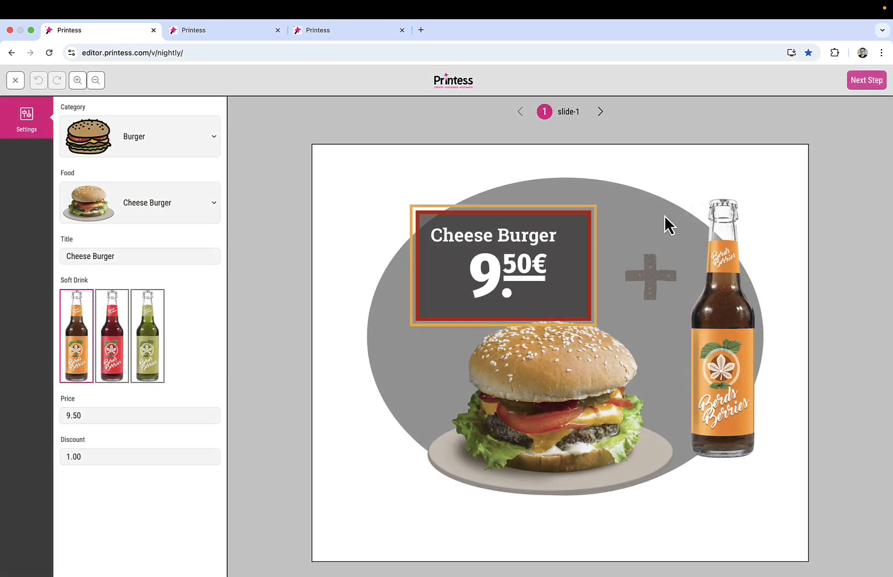
left_click(866, 82)
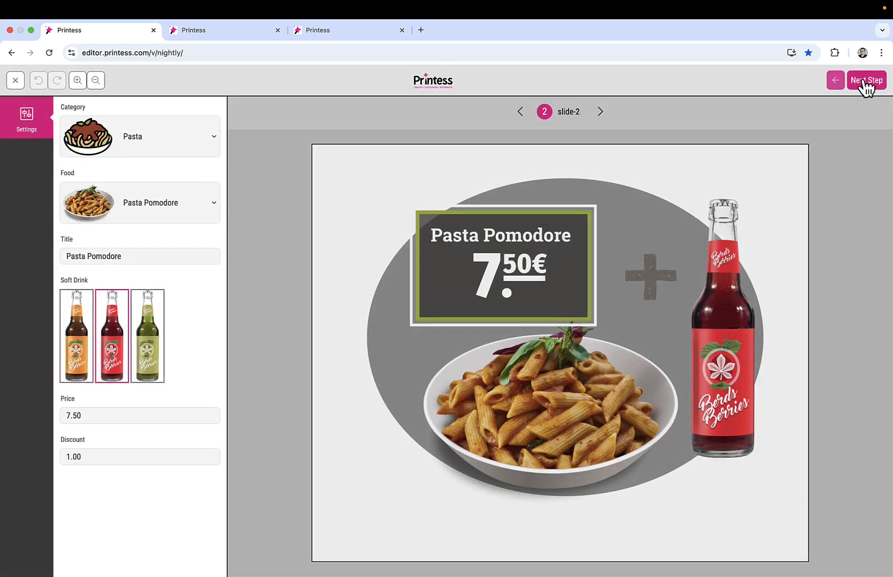
left_click(865, 83)
left_click(865, 81)
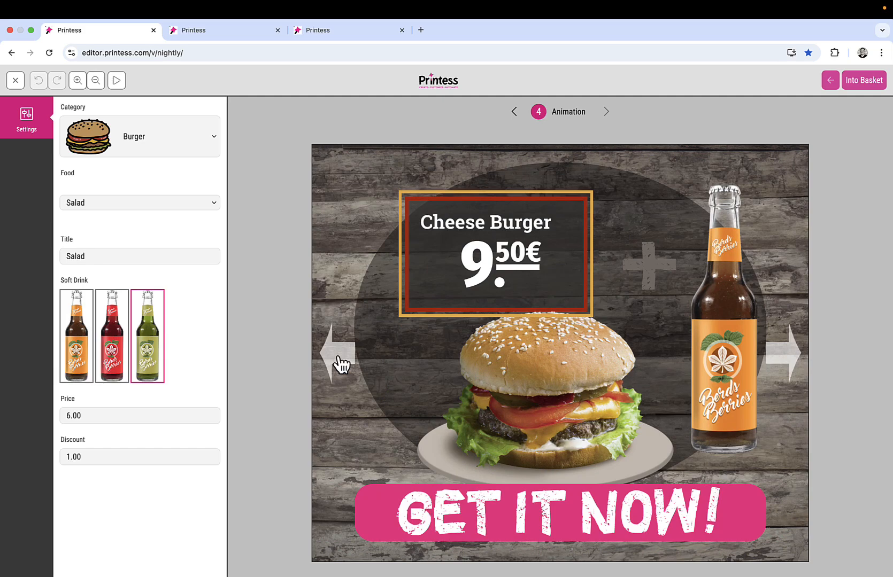
Test the slideshow arrows by stepping back three times and forward twice, and close the buyer preview.
left_click(341, 365)
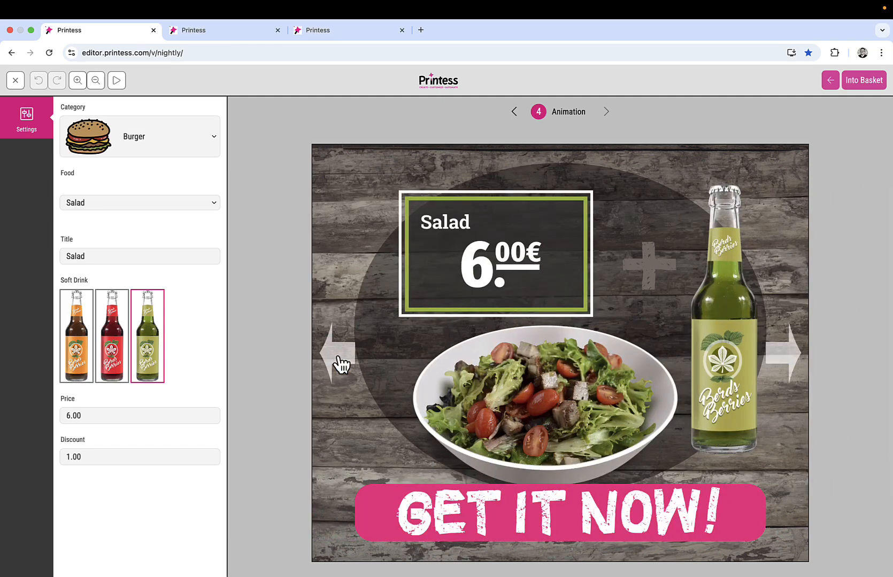
left_click(341, 365)
left_click(341, 365)
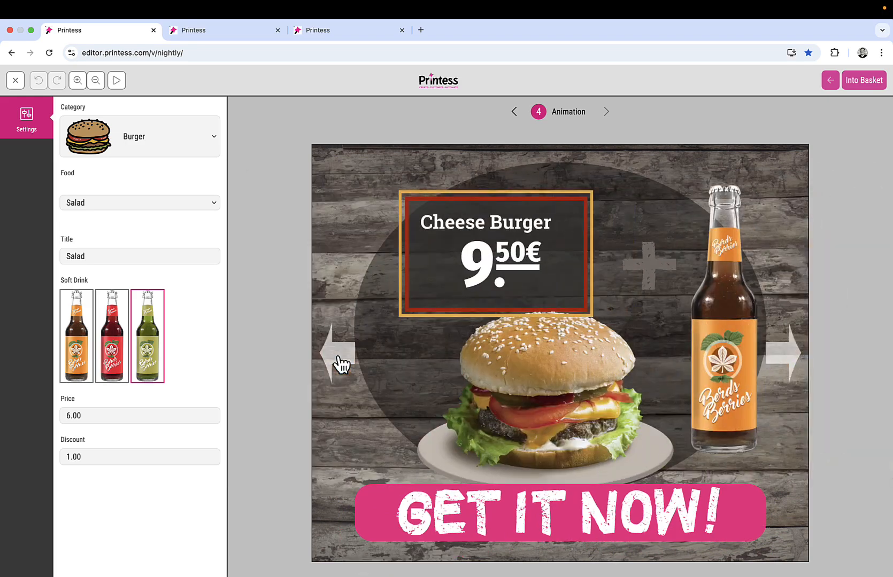
left_click(785, 360)
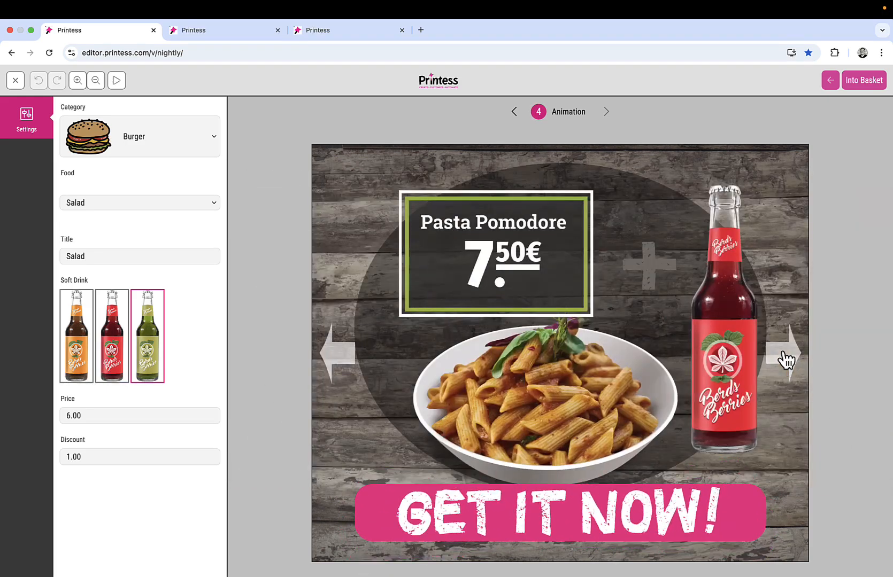
left_click(786, 361)
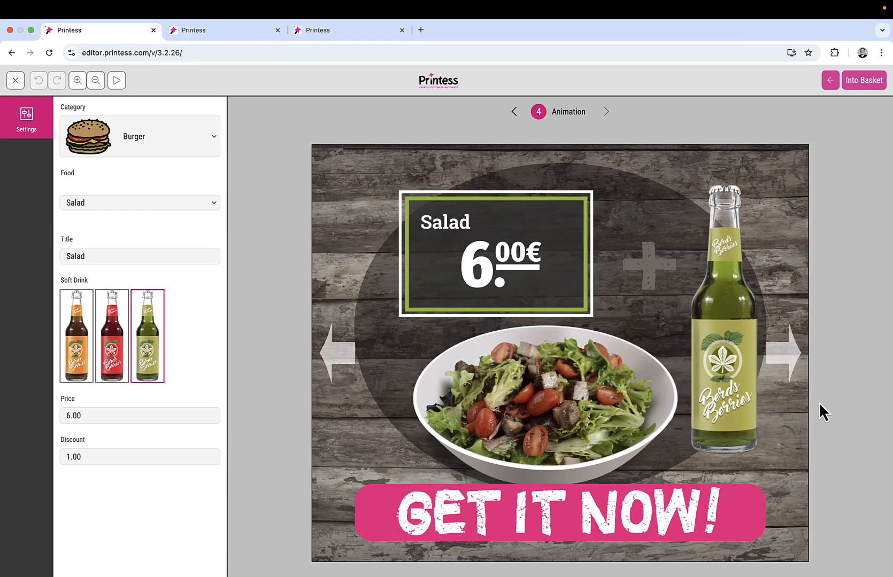
left_click(15, 81)
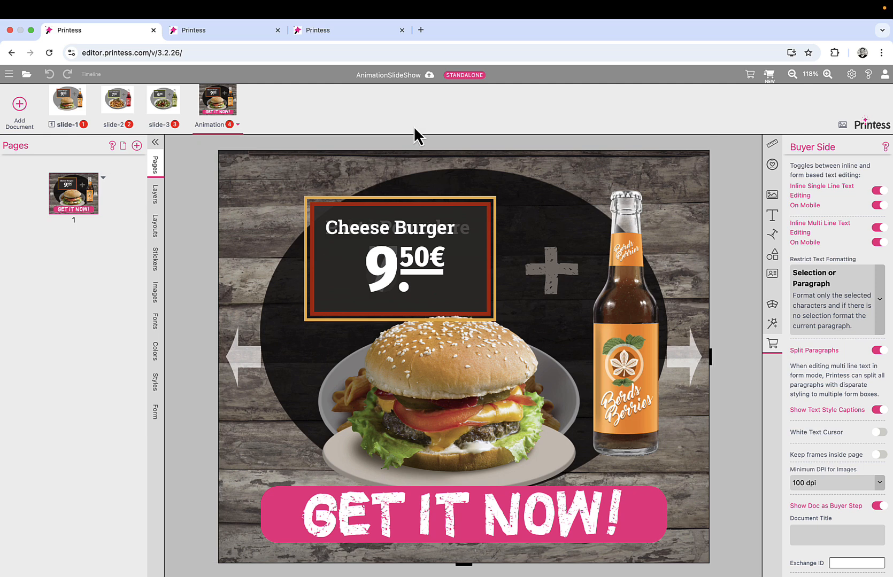
Mark the Animation document as a production document.
left_click(239, 125)
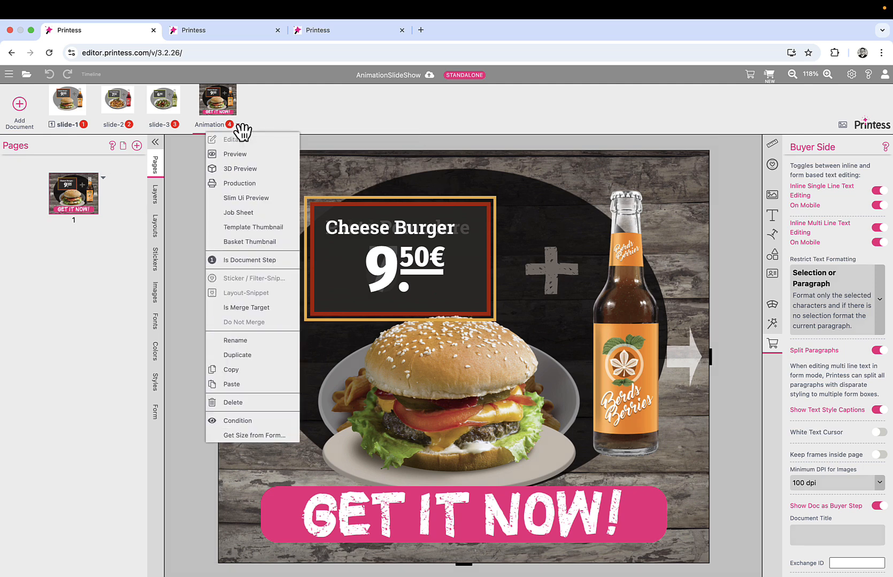
left_click(241, 185)
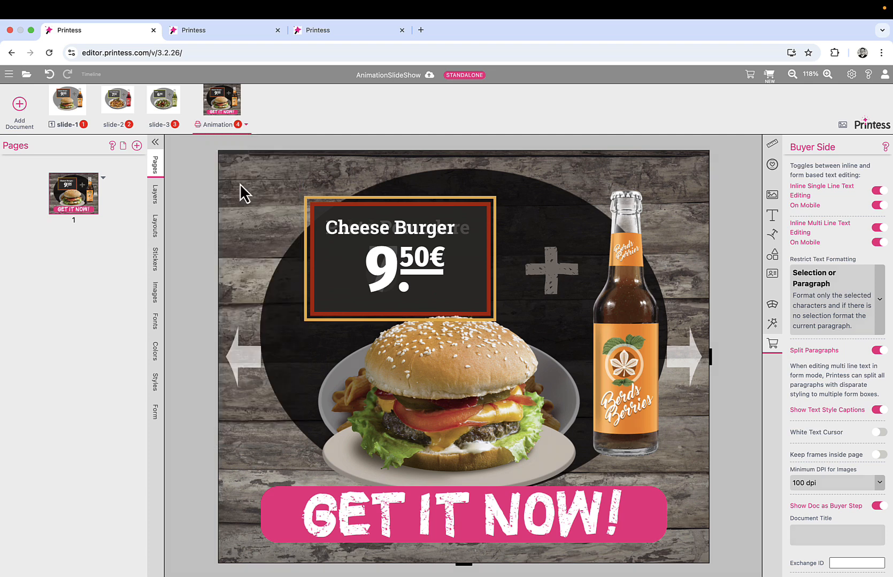
Open the output file rendering settings for the template and set the output type to mp4.
left_click(400, 80)
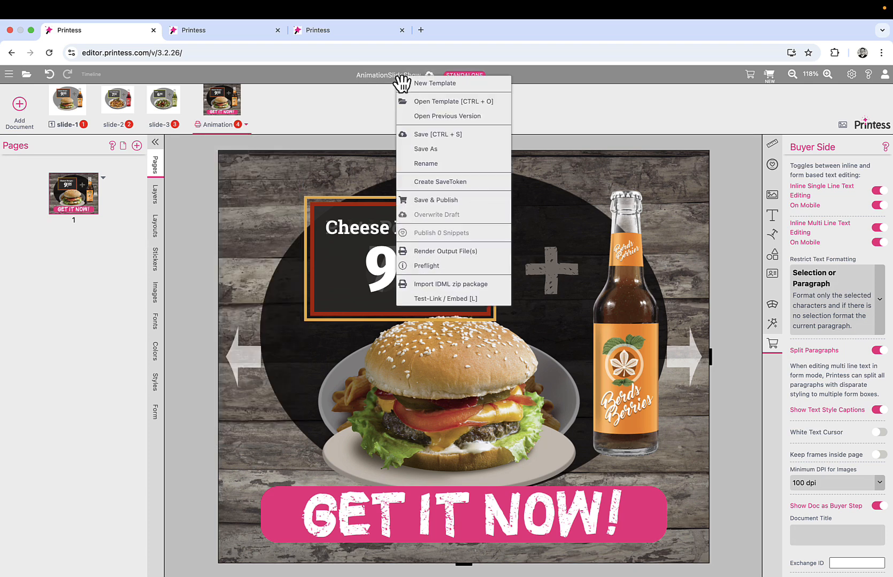
left_click(437, 250)
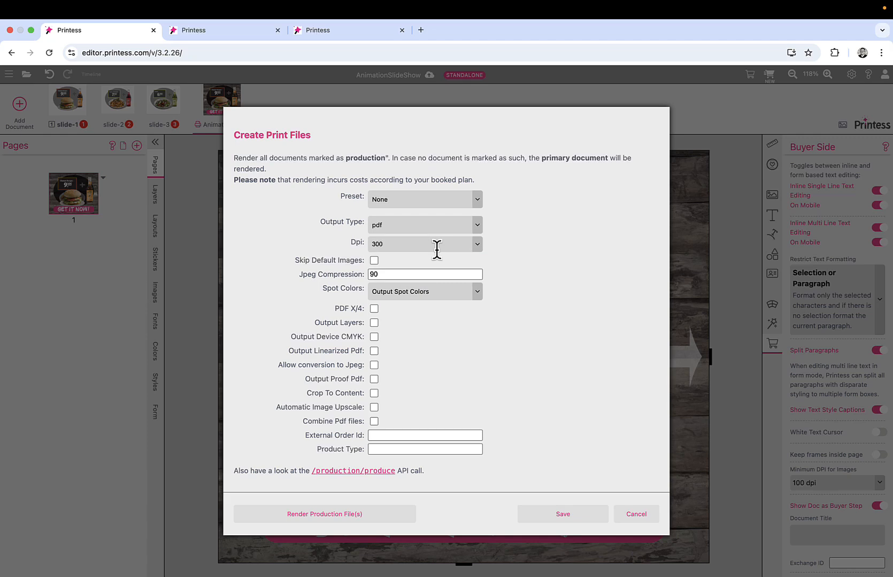
left_click(479, 216)
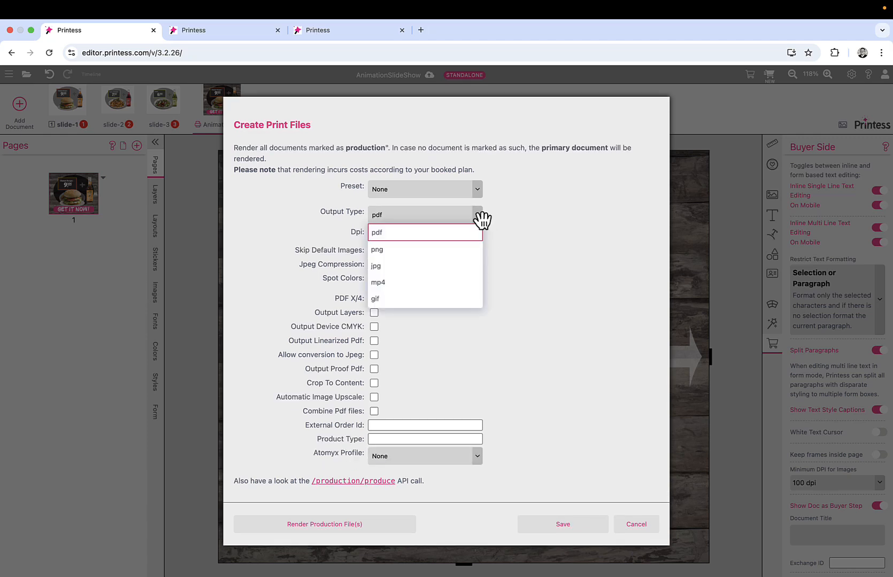
left_click(435, 287)
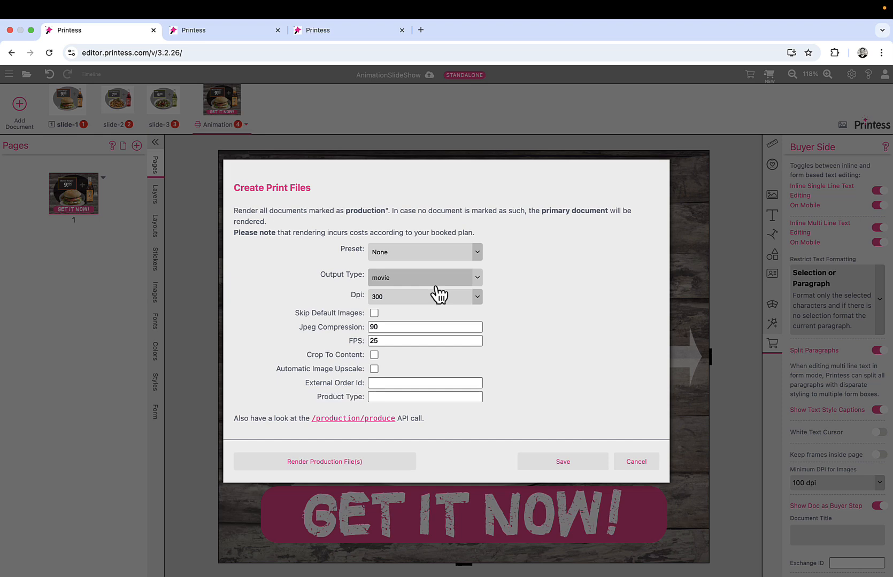